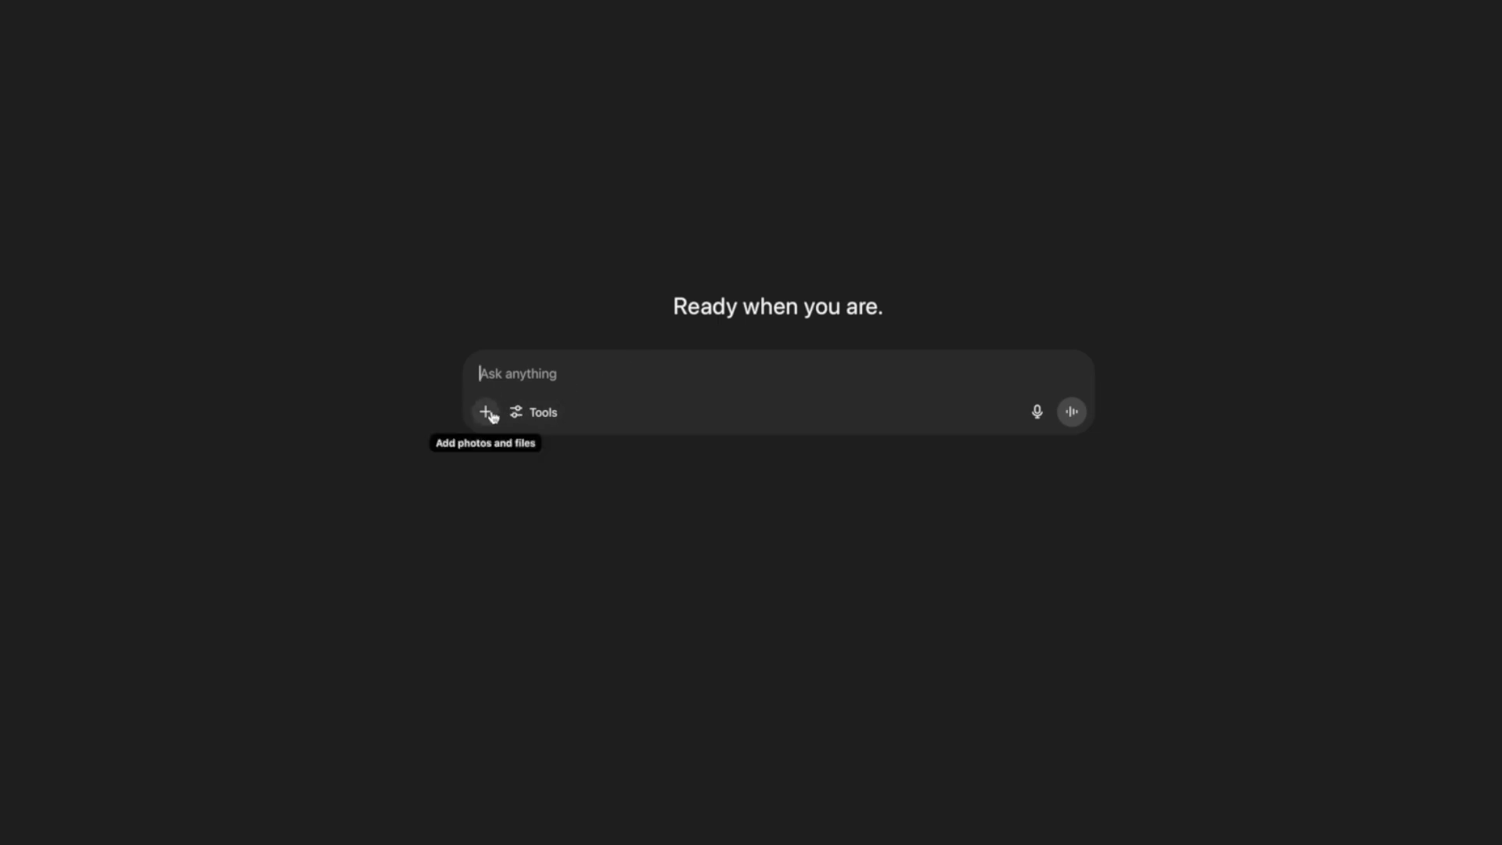
- Attach the sales_data2.csv spreadsheet from the Data folder to a new ChatGPT message
{"action": "left_click", "coordinate": [487, 414]}
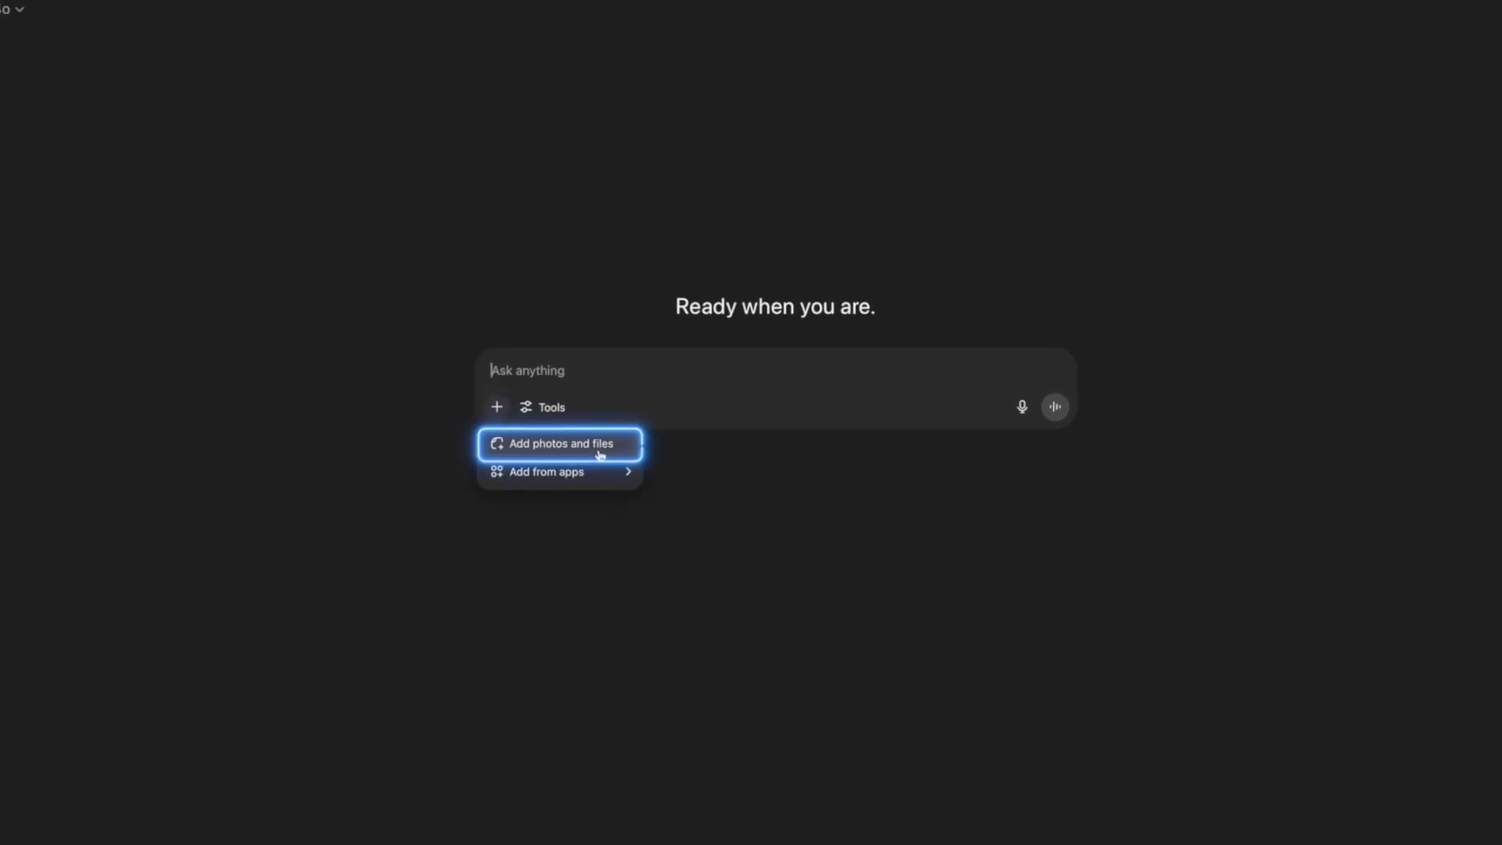
{"action": "left_click", "coordinate": [789, 482]}
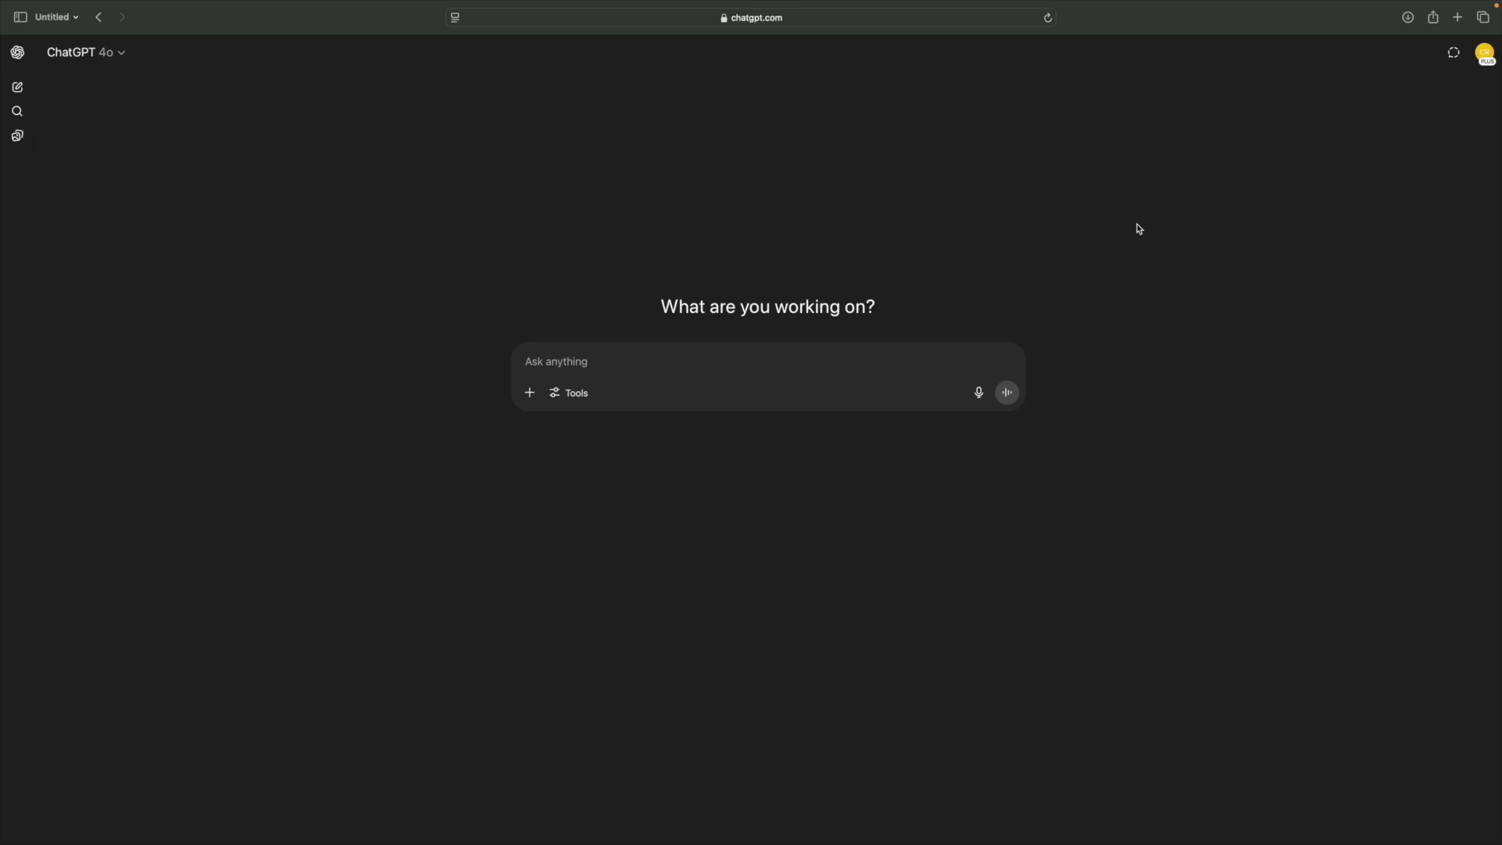
{"action": "left_click", "coordinate": [529, 392]}
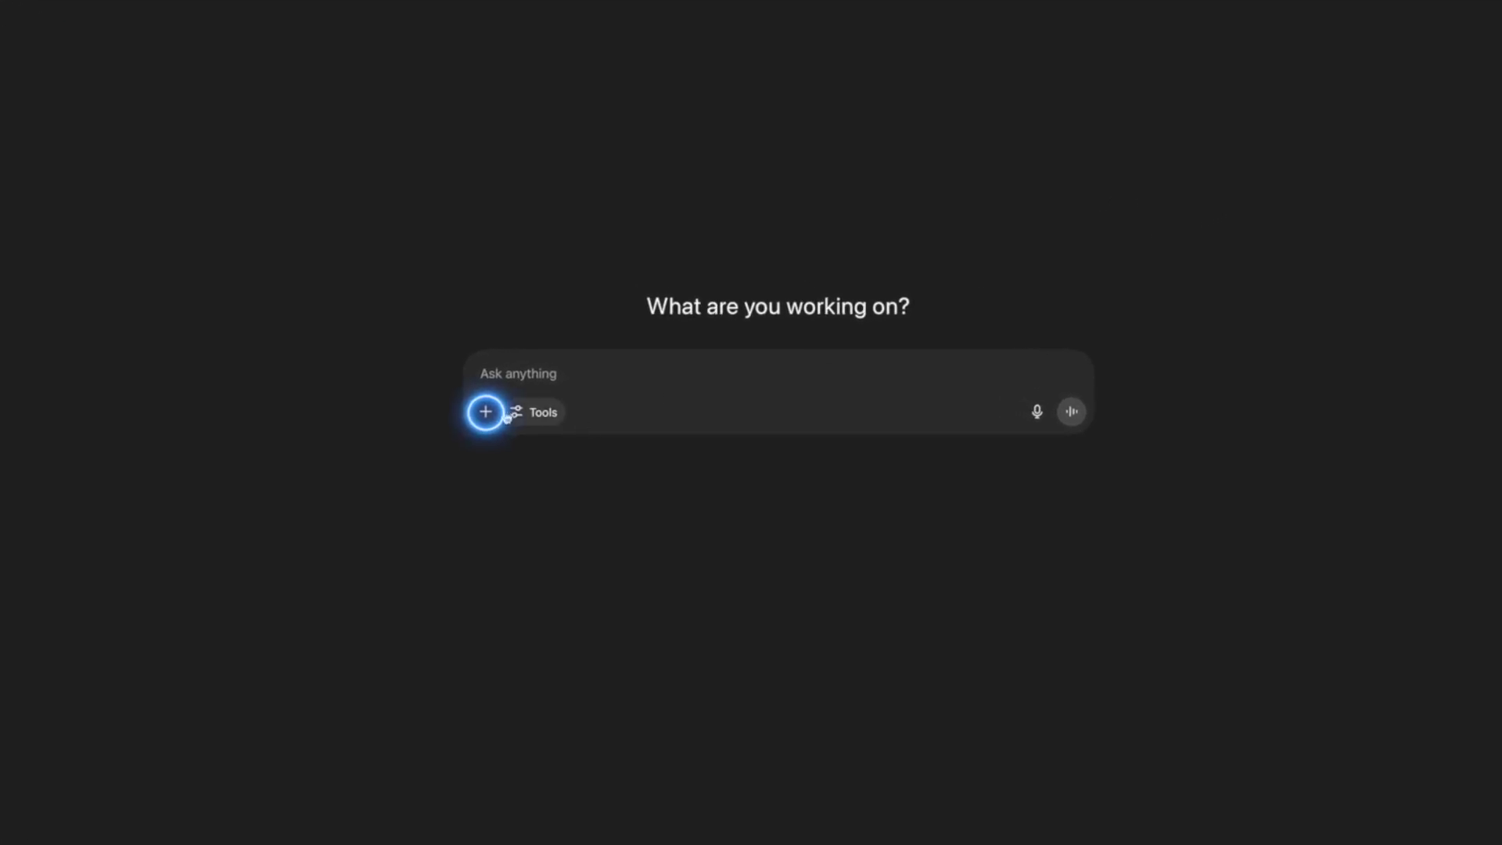
{"action": "left_click", "coordinate": [538, 456]}
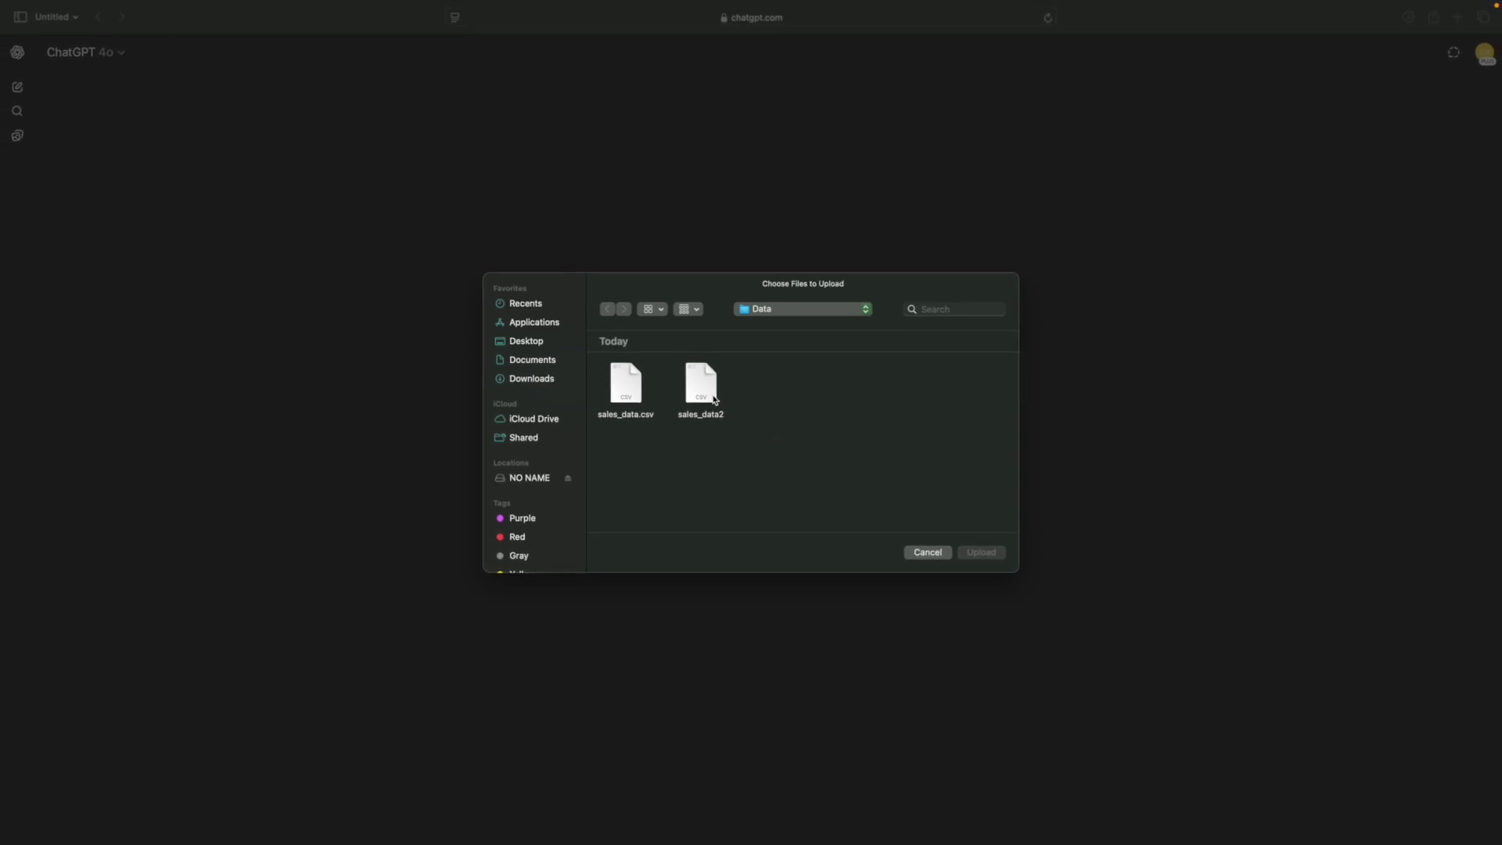
{"action": "left_click", "coordinate": [710, 391]}
{"action": "left_click", "coordinate": [983, 553]}
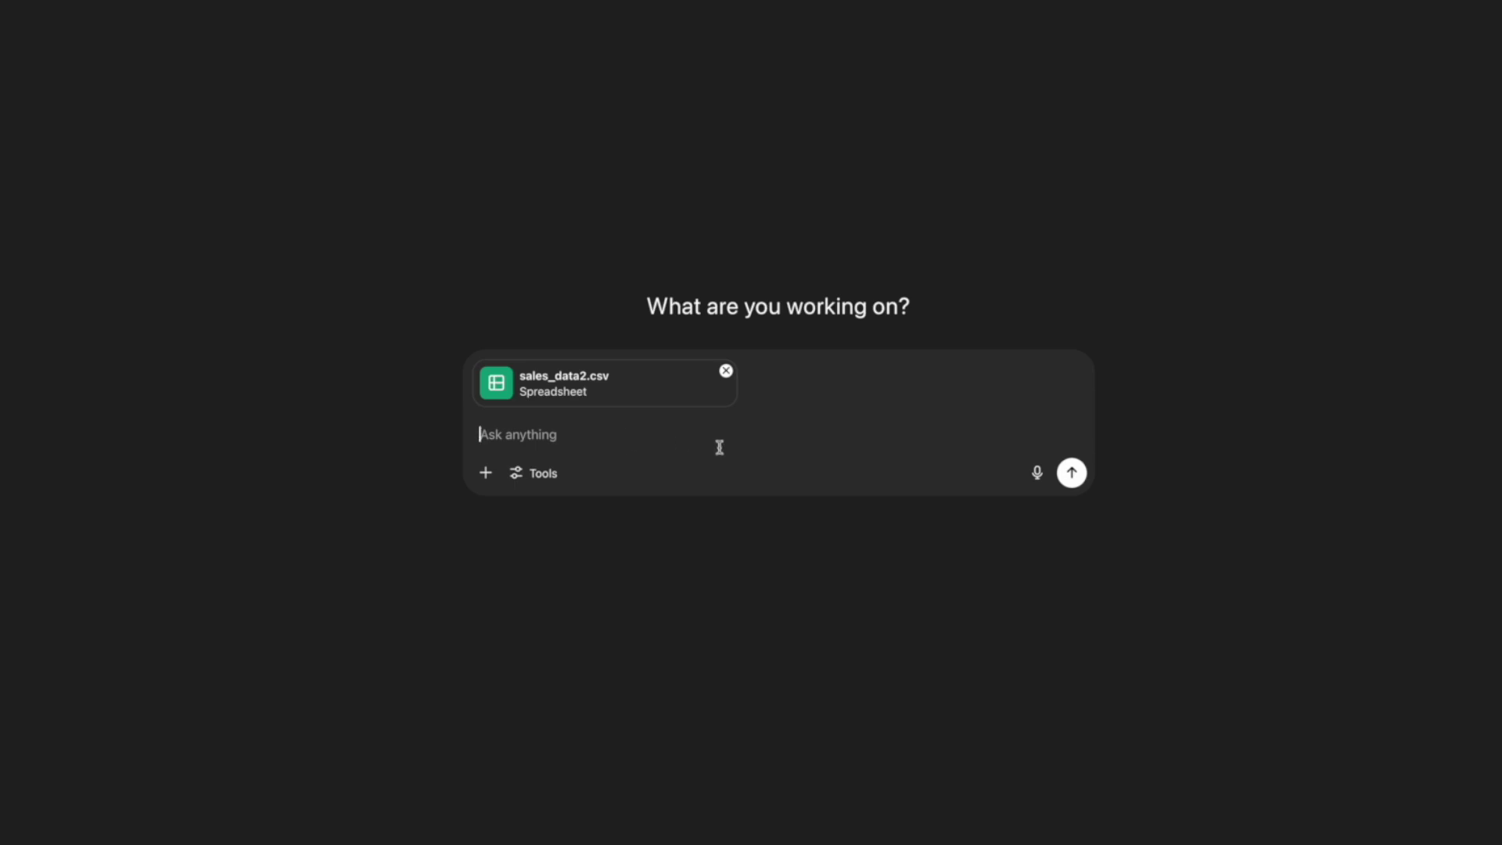
- Send a request for insights on top performing products, monthly sales trends and anomalies
{"action": "type", "text": "Please analyze this "}
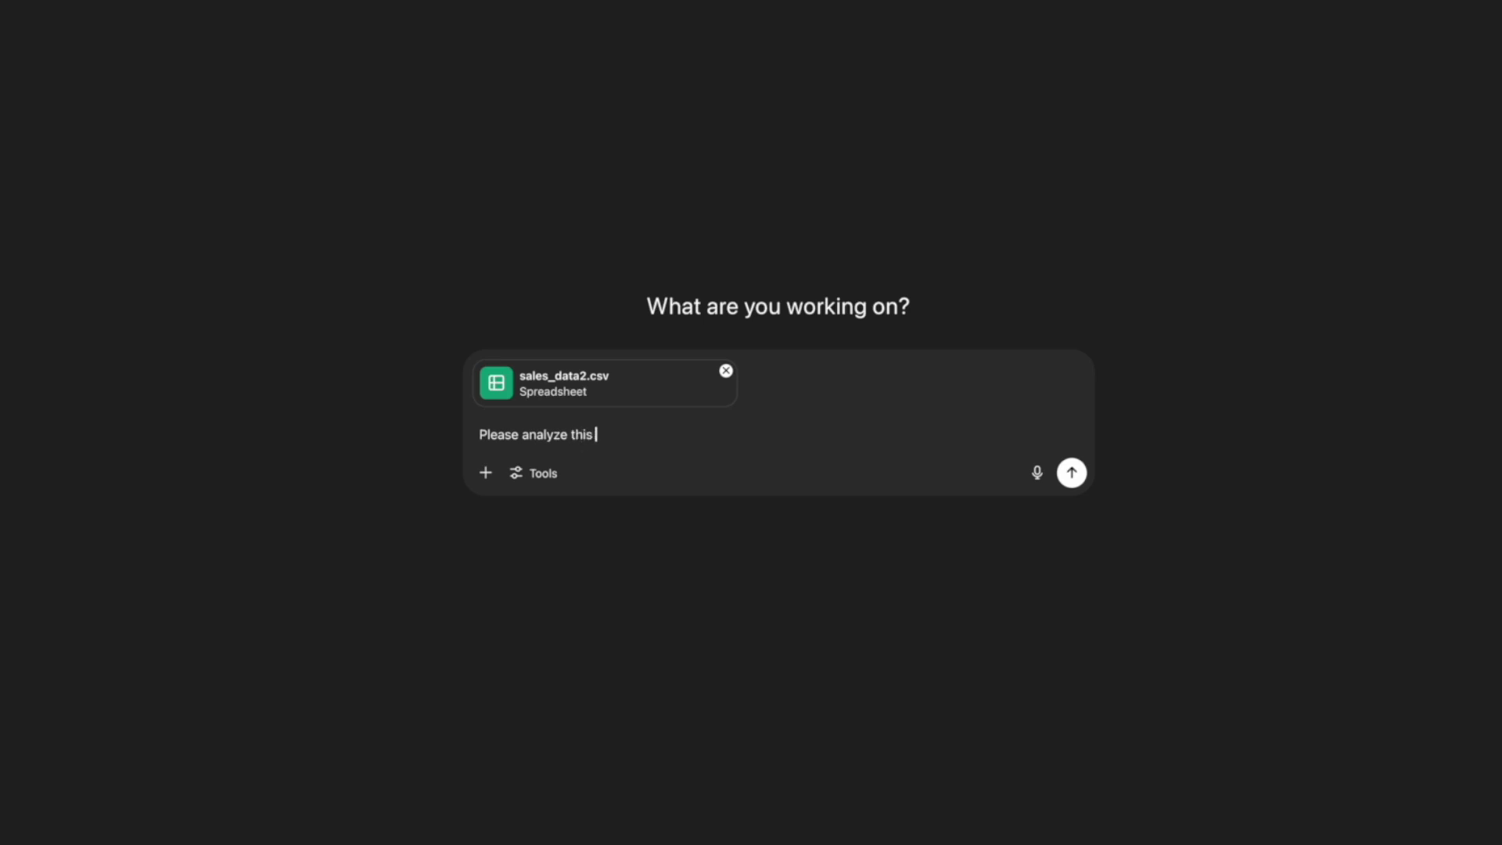
{"action": "type", "text": "dataset and give me "}
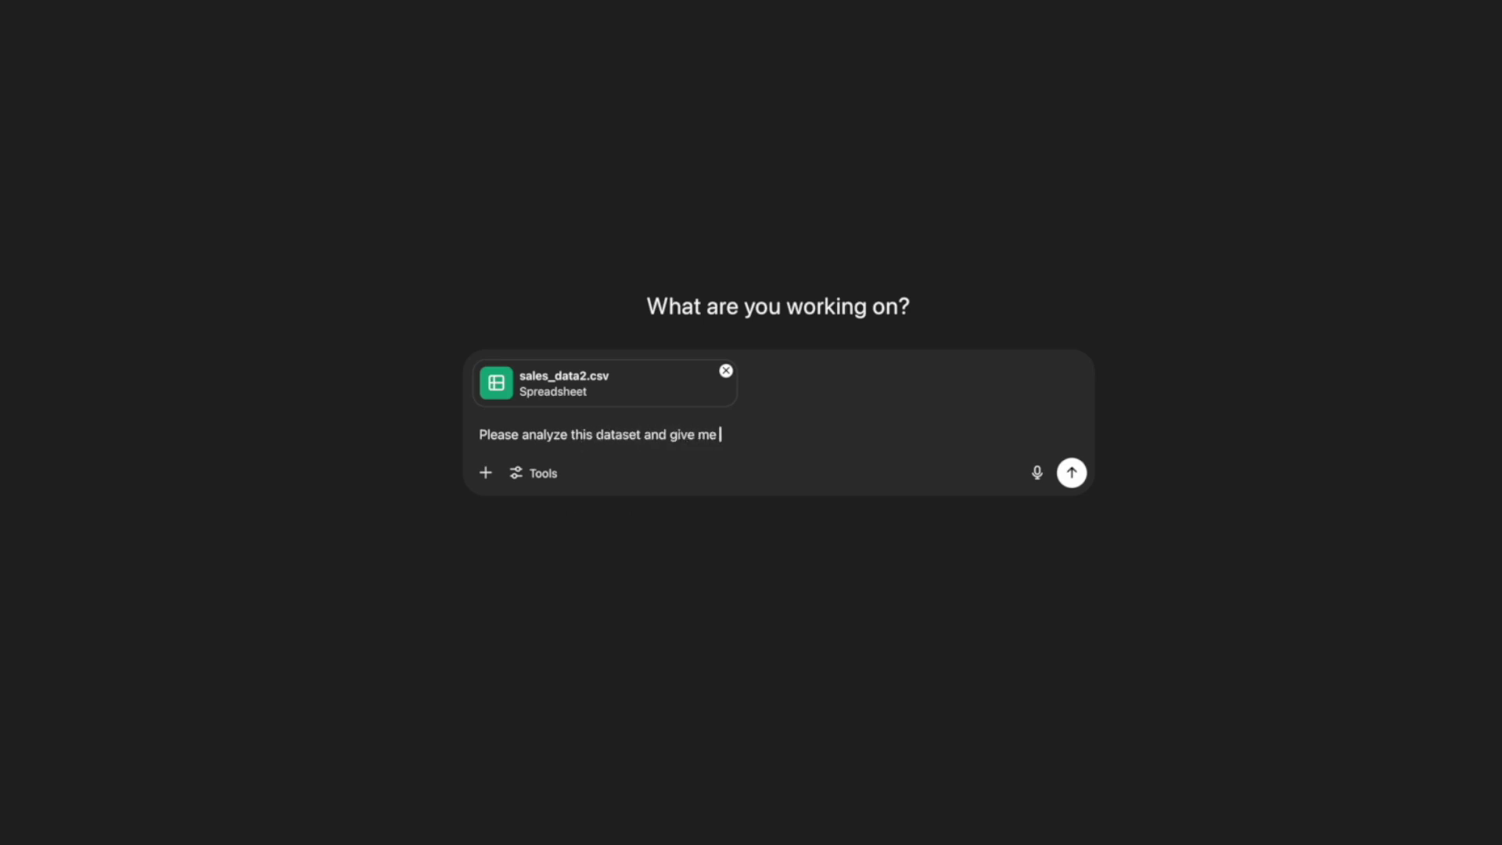
{"action": "type", "text": "insights in "}
{"action": "type", "text": "top perfor"}
{"action": "type", "text": "ming products"}
{"action": "type", "text": ", monthl"}
{"action": "type", "text": "y sales tren"}
{"action": "type", "text": "ds an"}
{"action": "type", "text": "d any anomalies "}
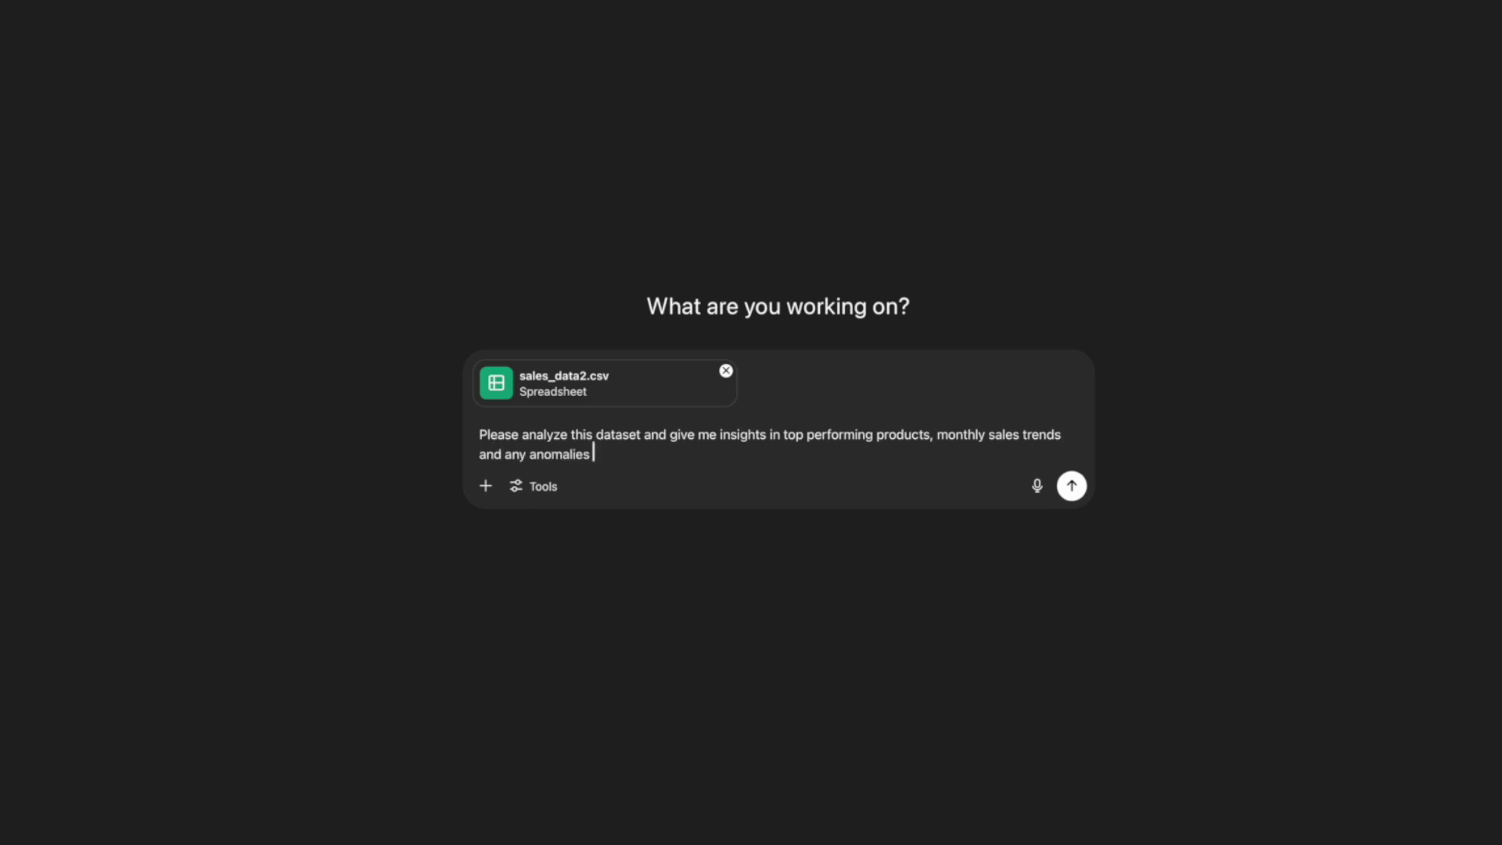
{"action": "type", "text": "you notice."}
{"action": "key", "text": "Return"}
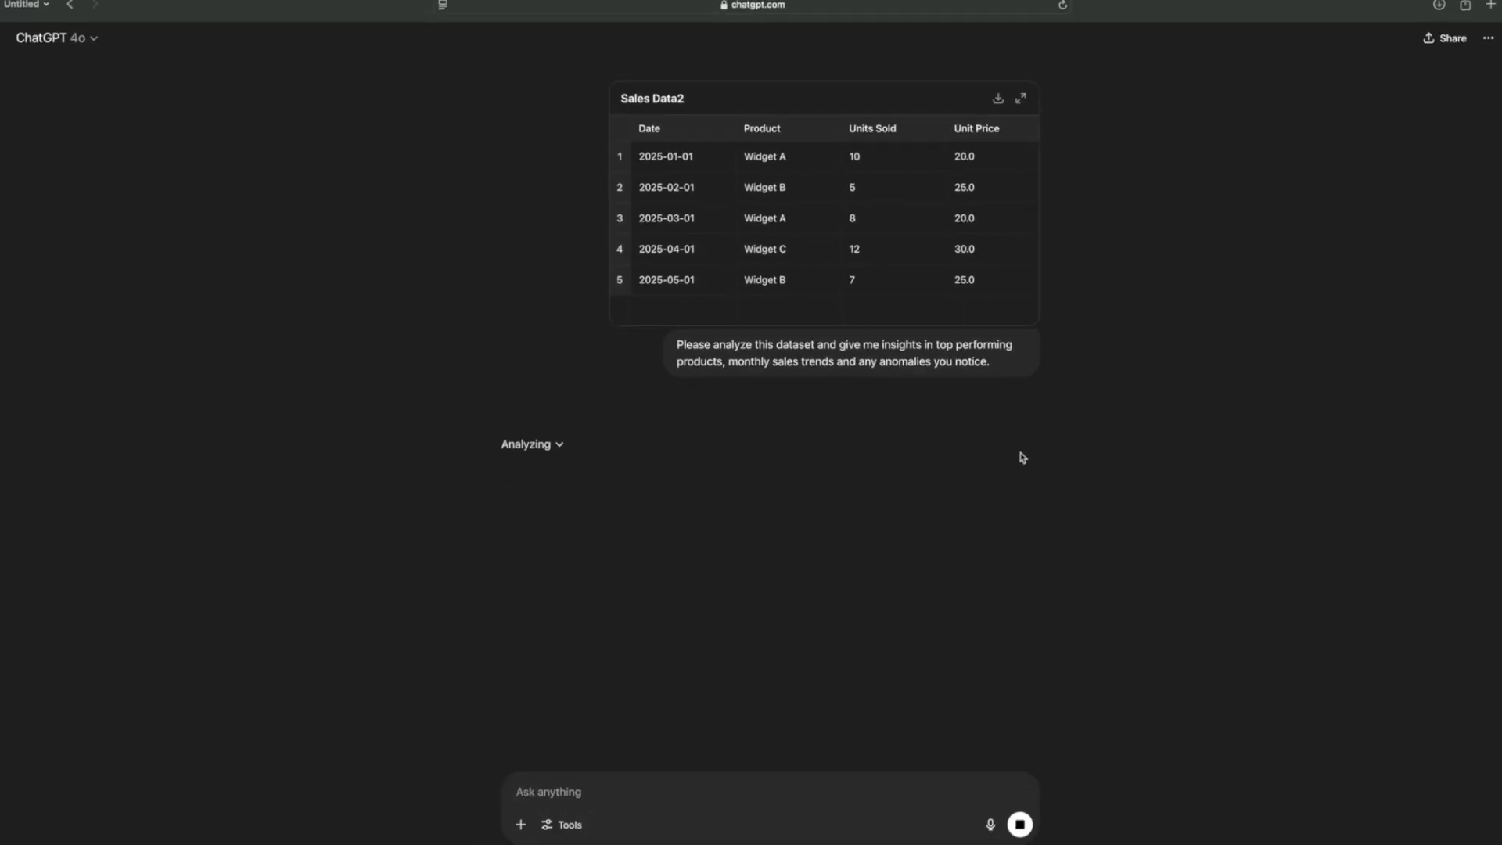
- Scroll through the Top Performing Products and Monthly Sales Trend tables in the reply
{"action": "scroll", "coordinate": [1008, 448], "scroll_direction": "down", "scroll_amount": 3}
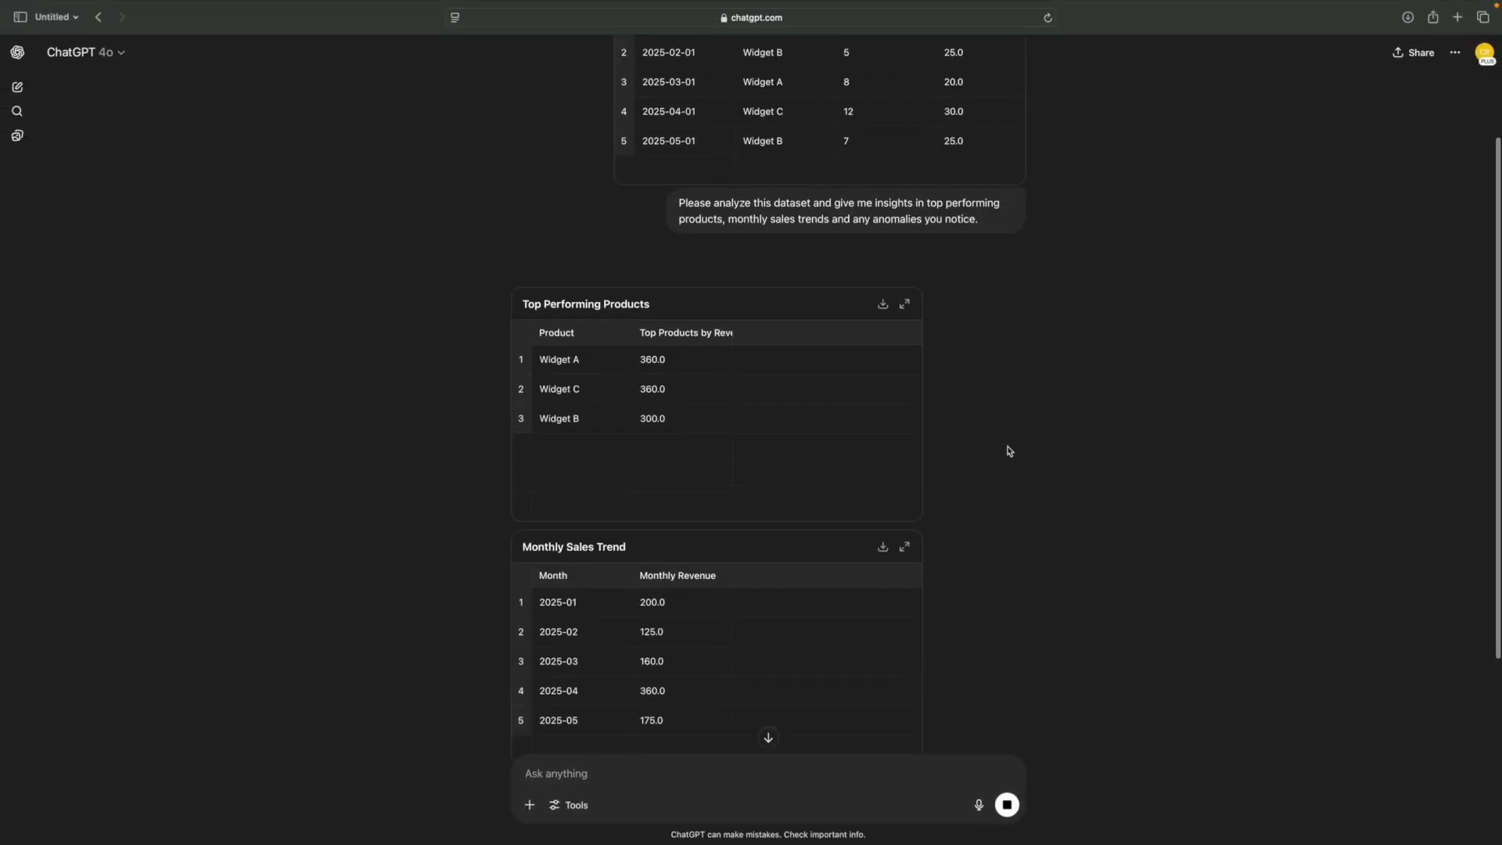
{"action": "scroll", "coordinate": [1009, 450], "scroll_direction": "down", "scroll_amount": 1}
{"action": "scroll", "coordinate": [1009, 451], "scroll_direction": "down", "scroll_amount": 1}
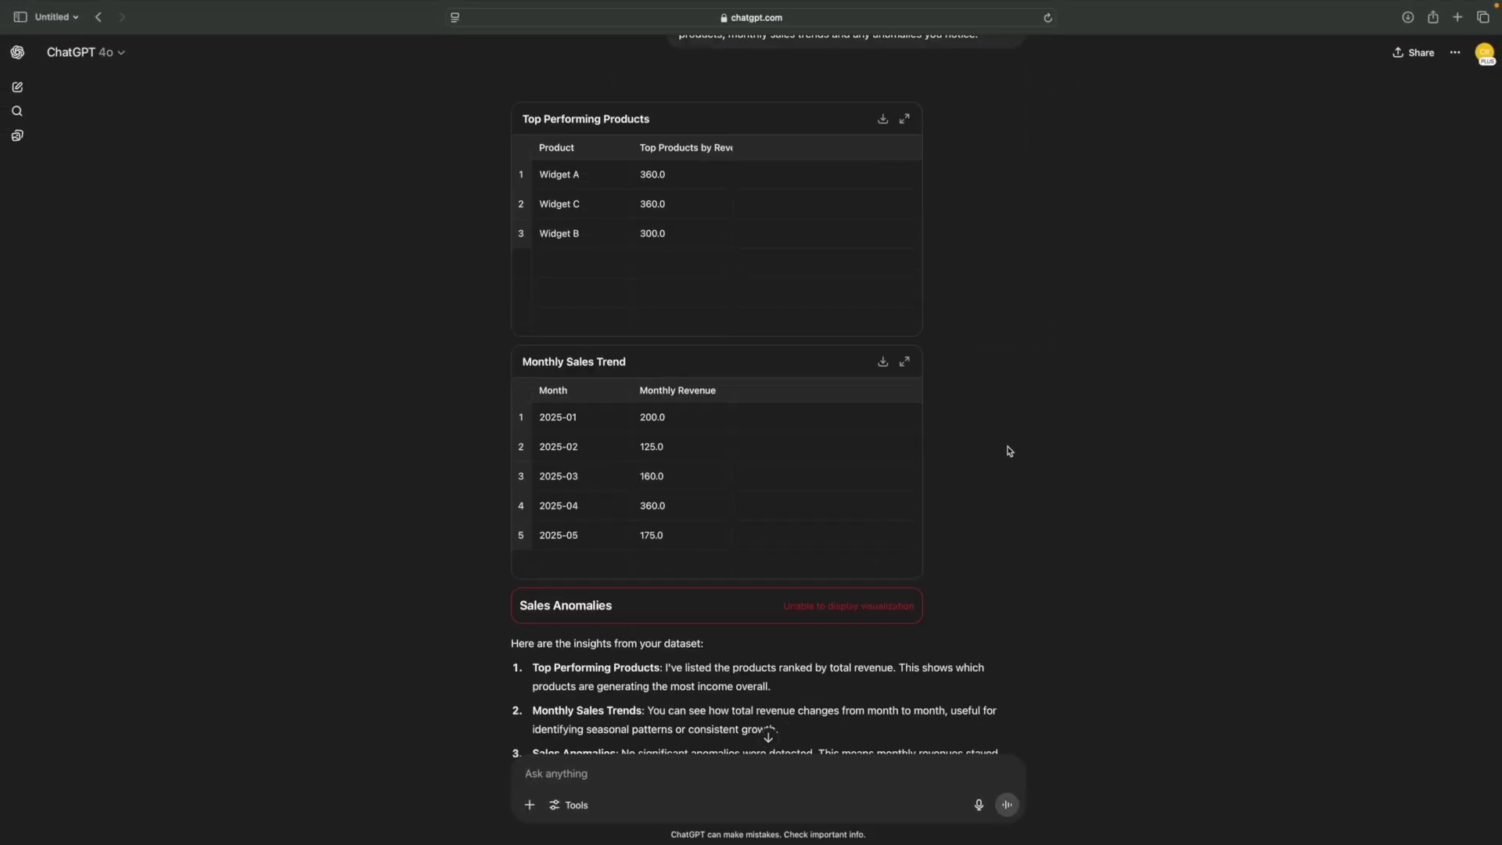
{"action": "scroll", "coordinate": [1009, 450], "scroll_direction": "down", "scroll_amount": 1}
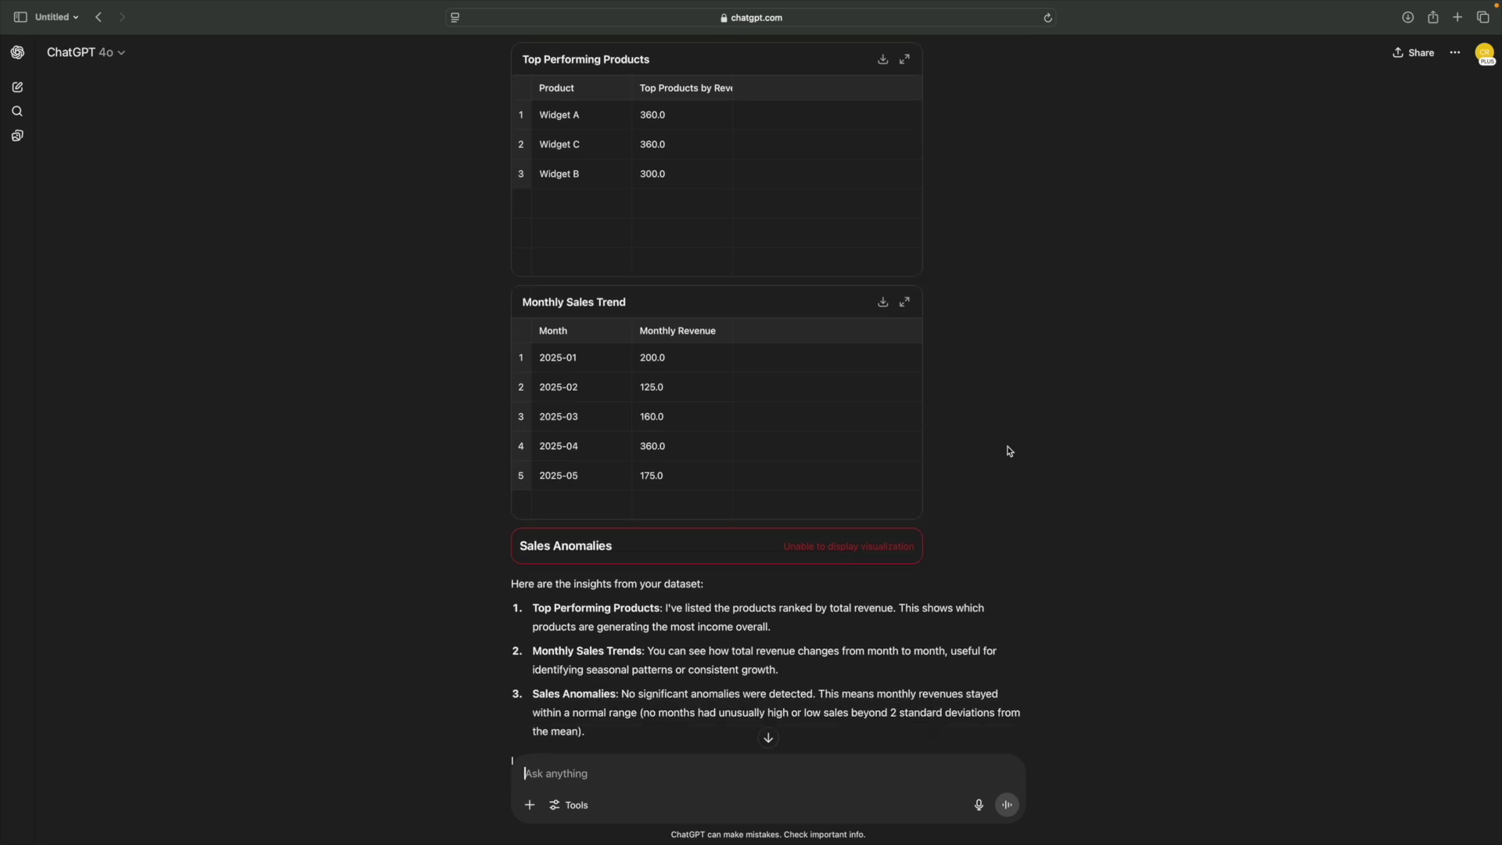
{"action": "scroll", "coordinate": [1009, 450], "scroll_direction": "down", "scroll_amount": 2}
{"action": "scroll", "coordinate": [1009, 450], "scroll_direction": "down", "scroll_amount": 1}
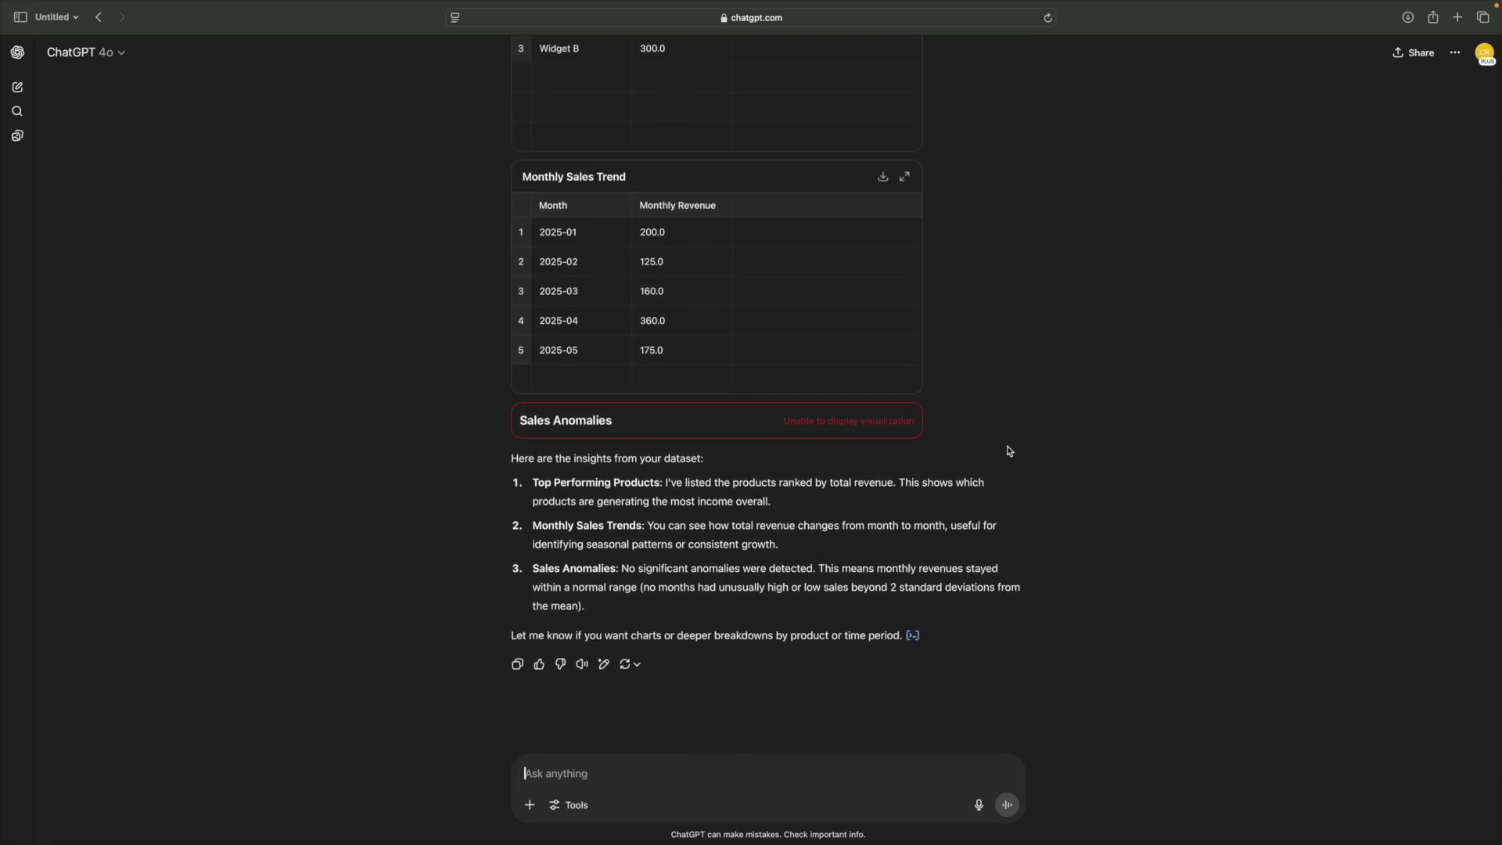
{"action": "scroll", "coordinate": [1009, 450], "scroll_direction": "up", "scroll_amount": 4}
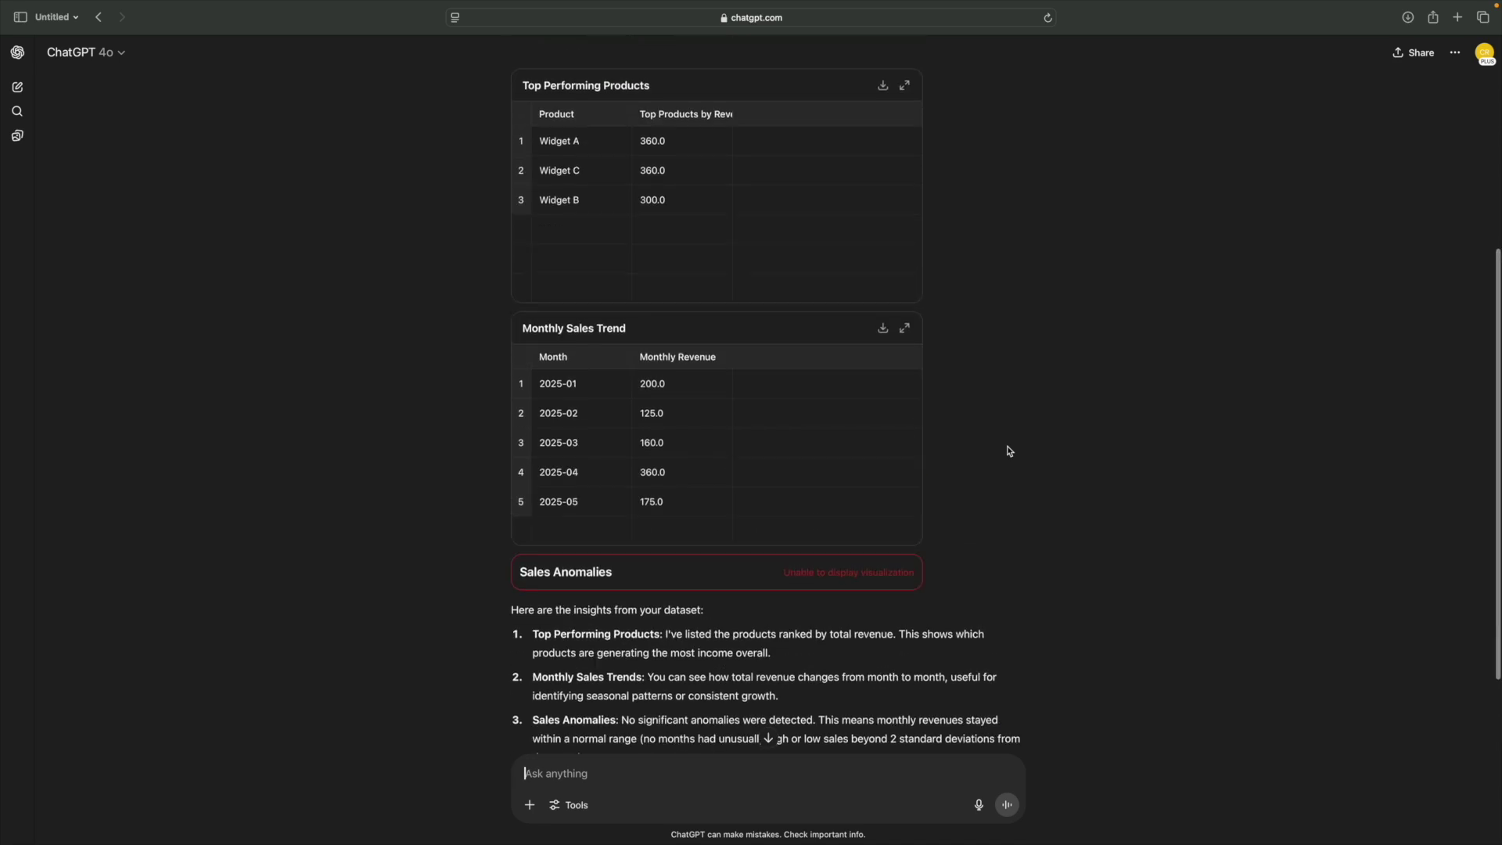
{"action": "scroll", "coordinate": [1009, 450], "scroll_direction": "down", "scroll_amount": 4}
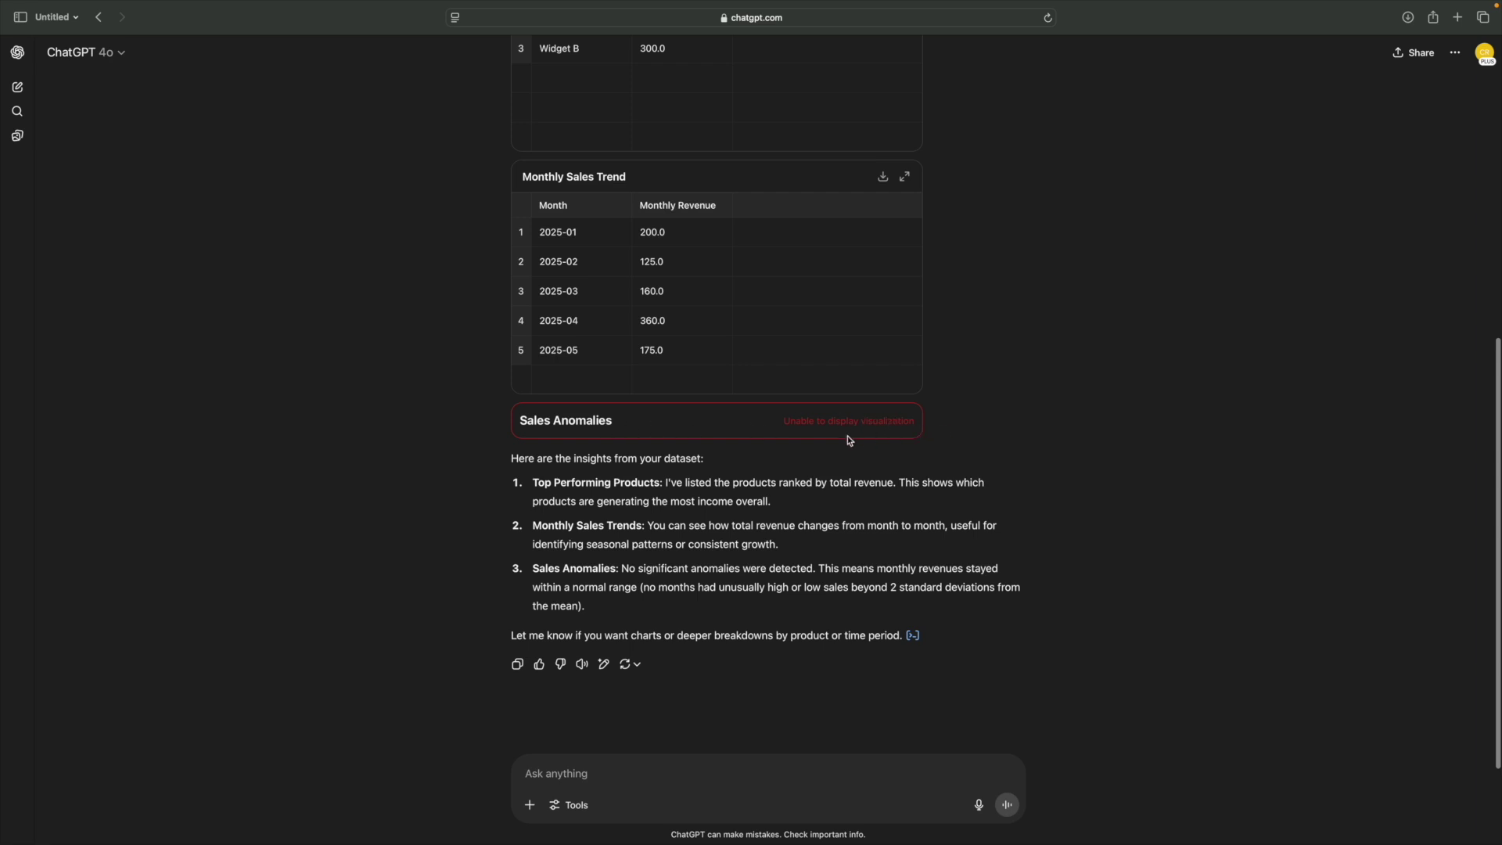
{"action": "scroll", "coordinate": [993, 432], "scroll_direction": "down", "scroll_amount": 1}
{"action": "scroll", "coordinate": [994, 431], "scroll_direction": "up", "scroll_amount": 3}
{"action": "scroll", "coordinate": [993, 433], "scroll_direction": "down", "scroll_amount": 3}
{"action": "scroll", "coordinate": [488, 482], "scroll_direction": "up", "scroll_amount": 1}
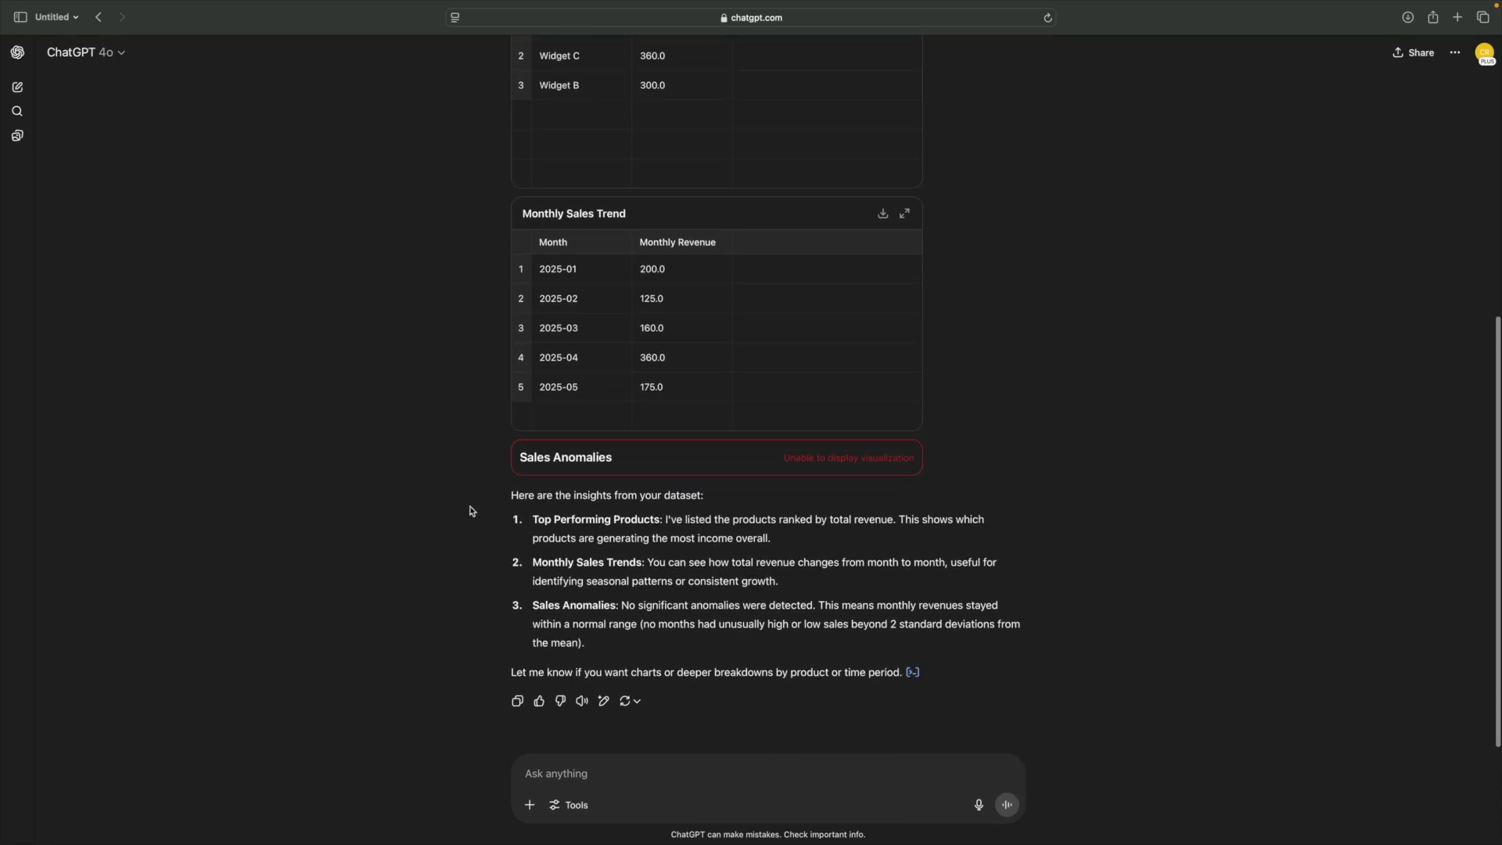
- Highlight the Top Performing Products, Monthly Sales Trends and Sales Anomalies insight headings
{"action": "left_click_drag", "start_coordinate": [509, 495], "coordinate": [740, 500]}
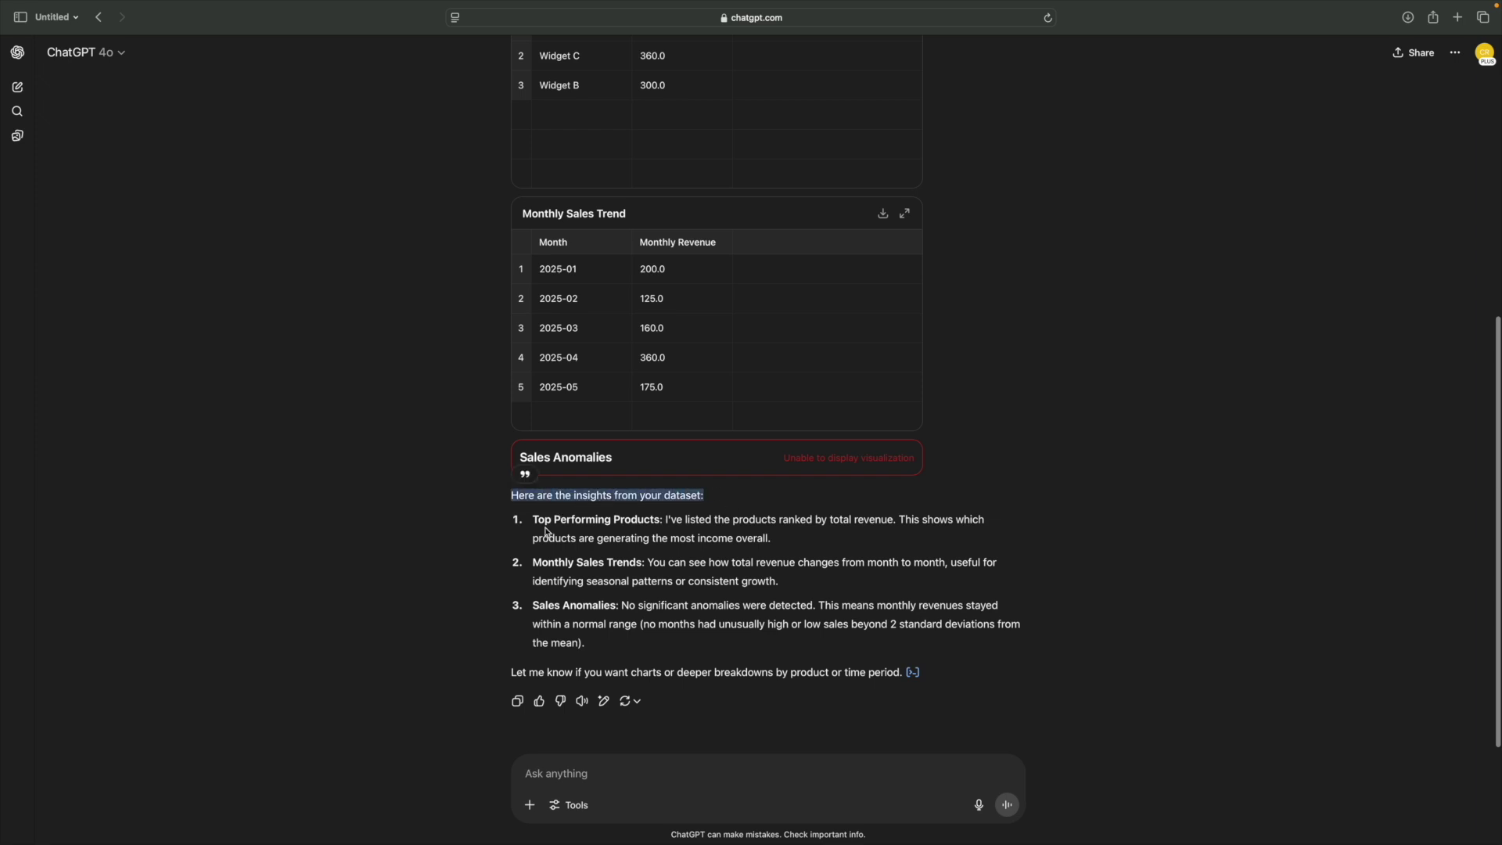
{"action": "left_click_drag", "start_coordinate": [532, 520], "coordinate": [672, 520]}
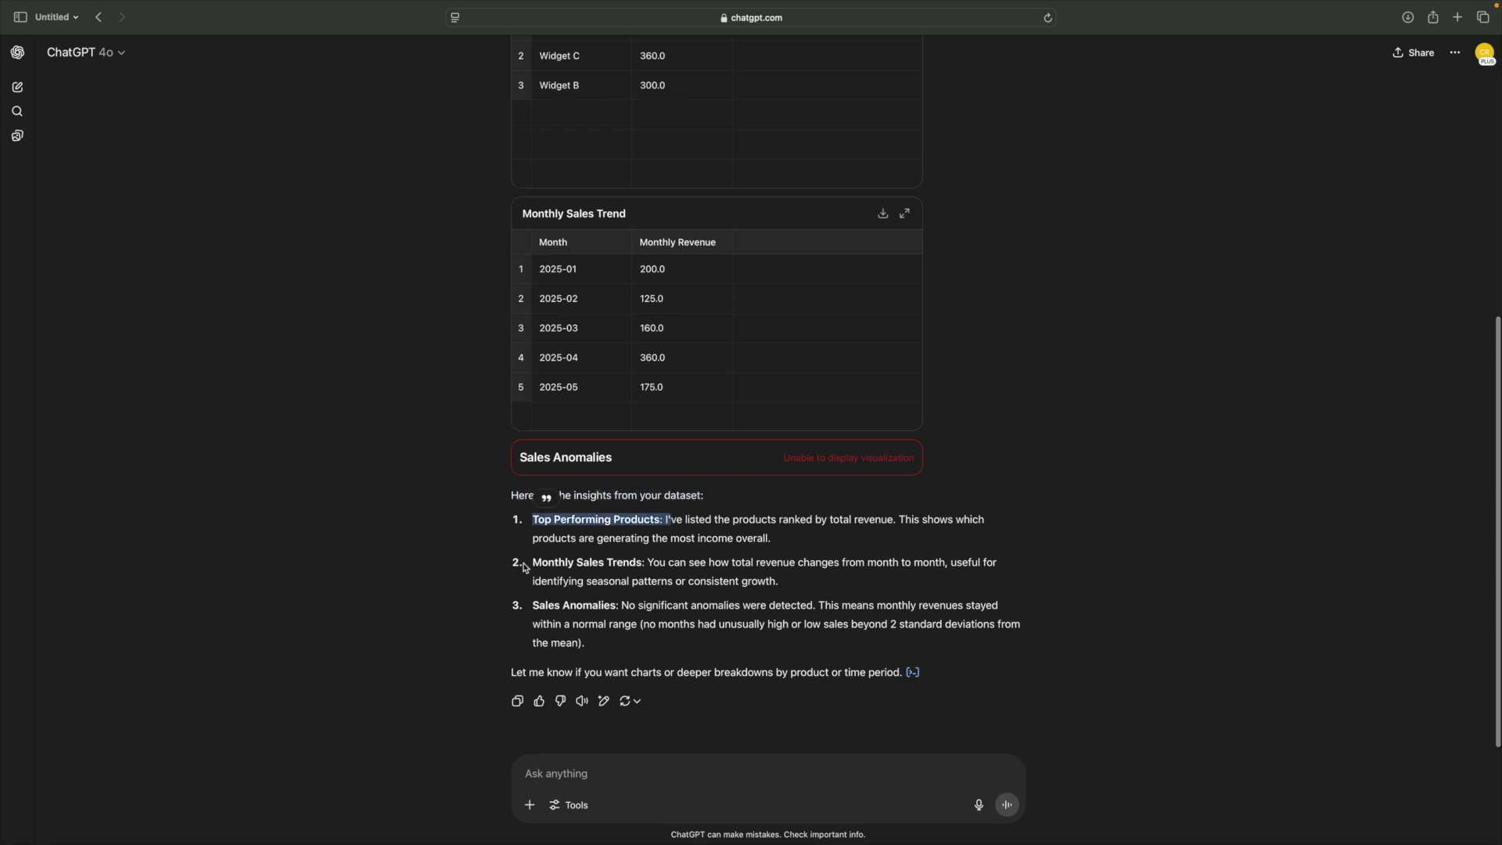
{"action": "left_click_drag", "start_coordinate": [530, 562], "coordinate": [642, 563]}
{"action": "left_click_drag", "start_coordinate": [531, 607], "coordinate": [618, 605]}
{"action": "scroll", "coordinate": [821, 594], "scroll_direction": "down", "scroll_amount": 1}
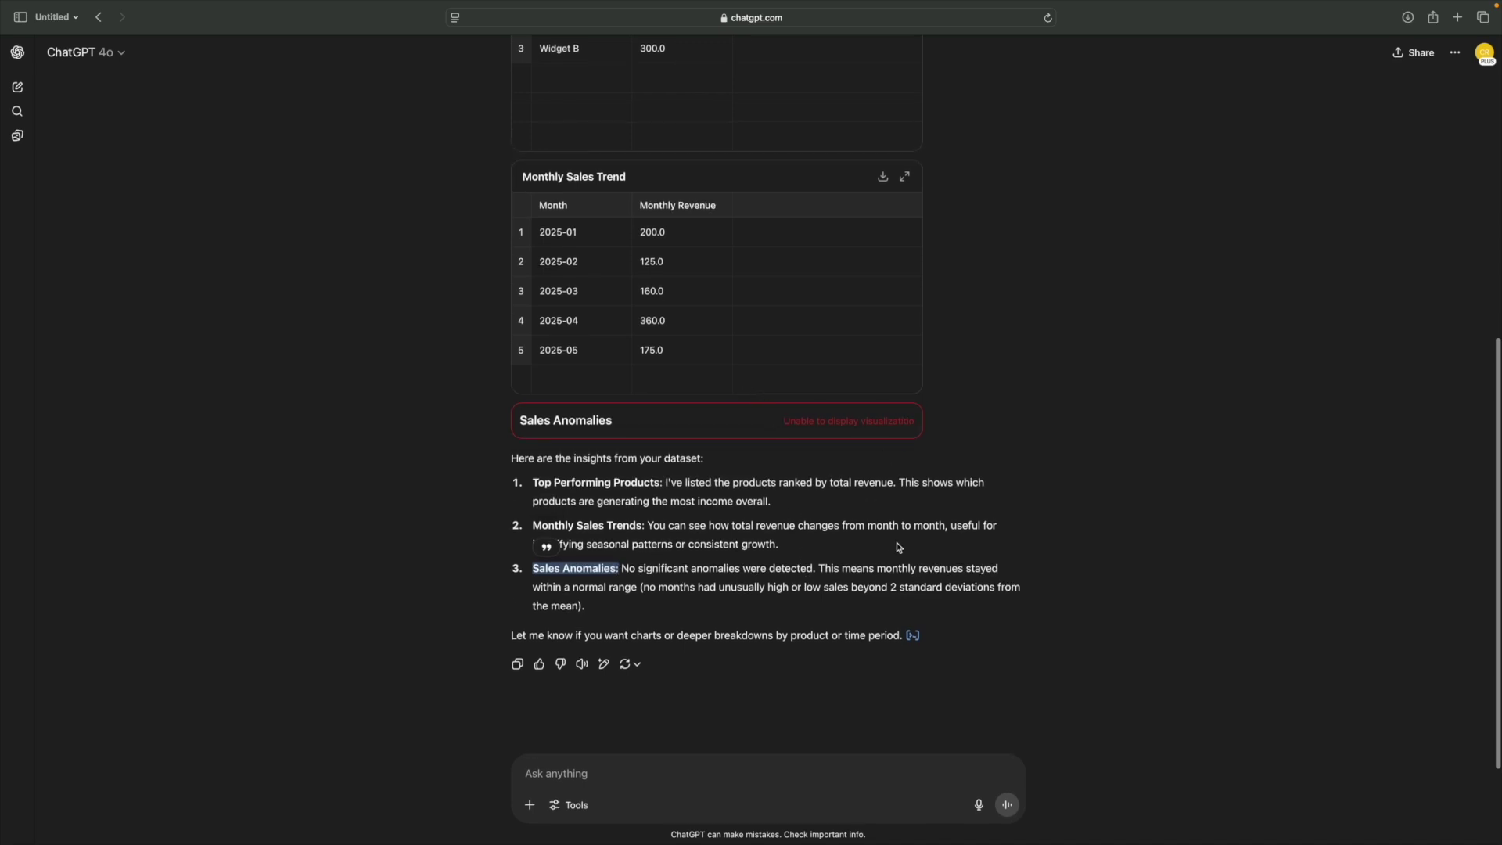
{"action": "scroll", "coordinate": [1052, 597], "scroll_direction": "up", "scroll_amount": 5}
{"action": "scroll", "coordinate": [1056, 597], "scroll_direction": "down", "scroll_amount": 2}
{"action": "scroll", "coordinate": [1054, 597], "scroll_direction": "down", "scroll_amount": 4}
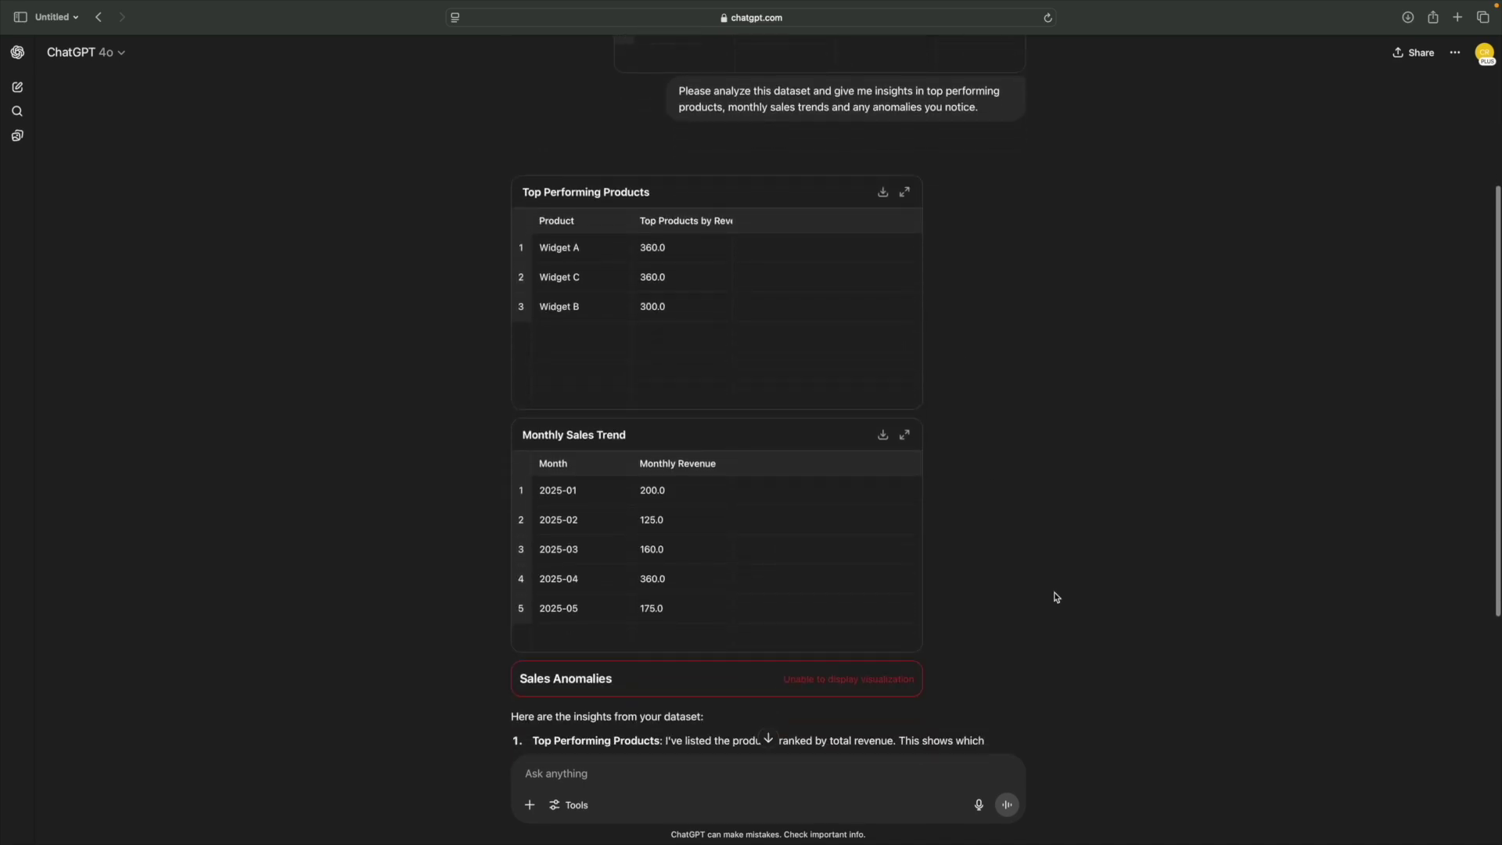
{"action": "left_click", "coordinate": [622, 764]}
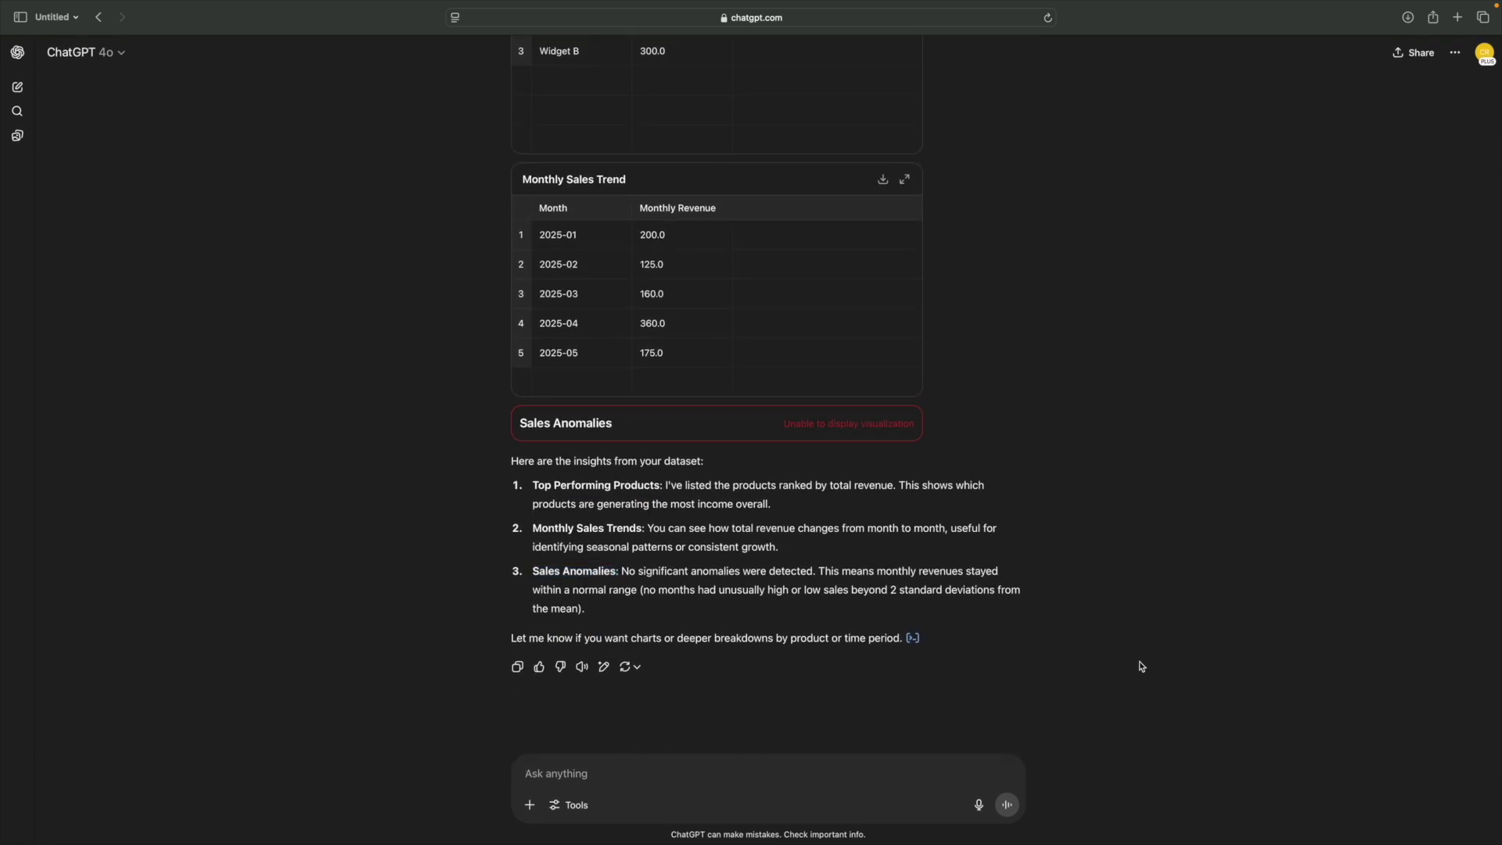
- Request a table summarizing the monthly trends, visualized as a bar chart
{"action": "scroll", "coordinate": [978, 563], "scroll_direction": "down", "scroll_amount": 1}
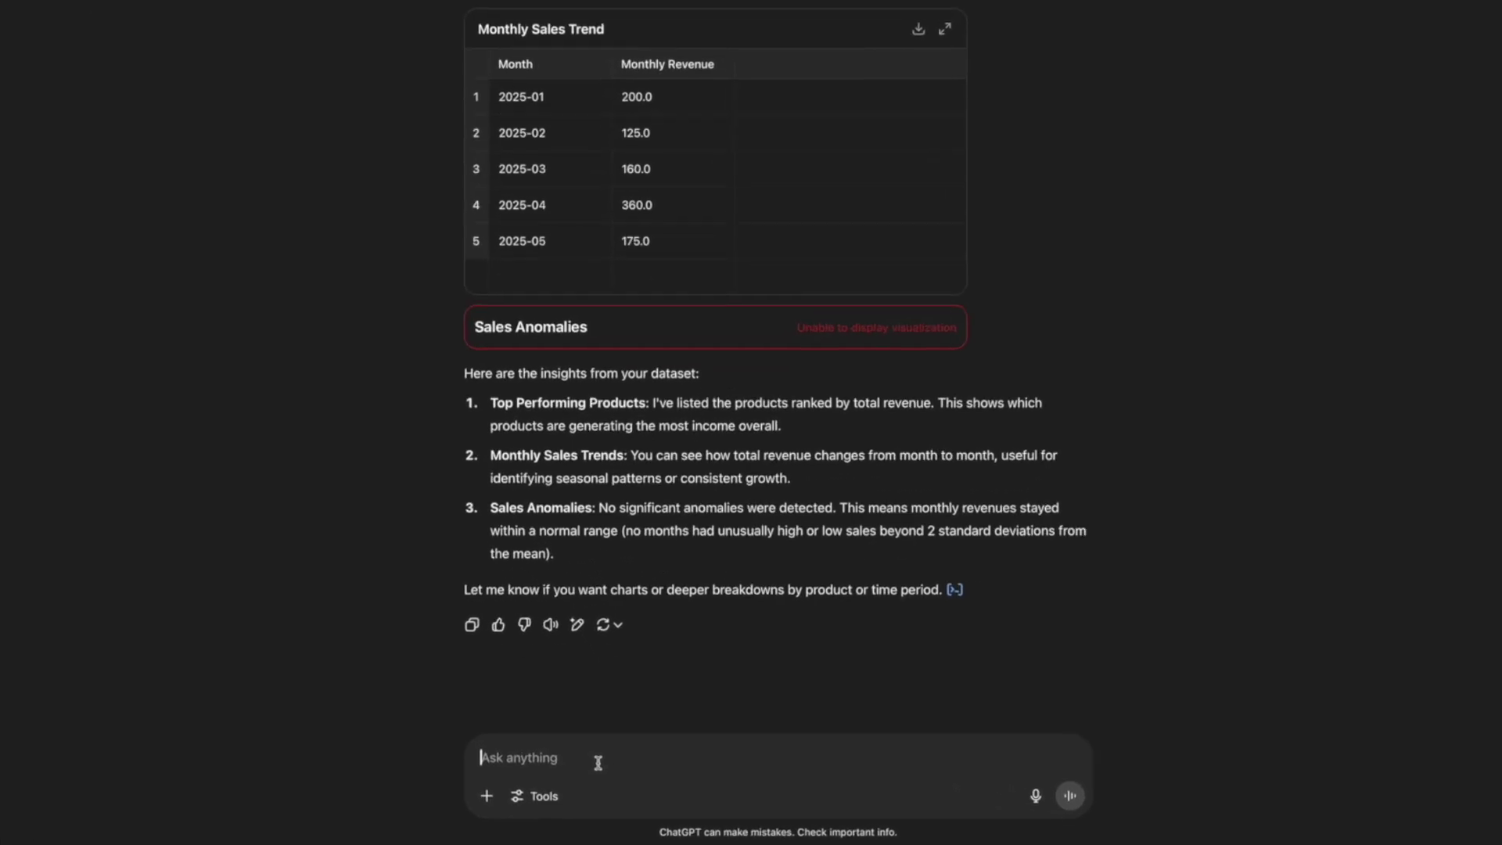
{"action": "type", "text": "Can you create"}
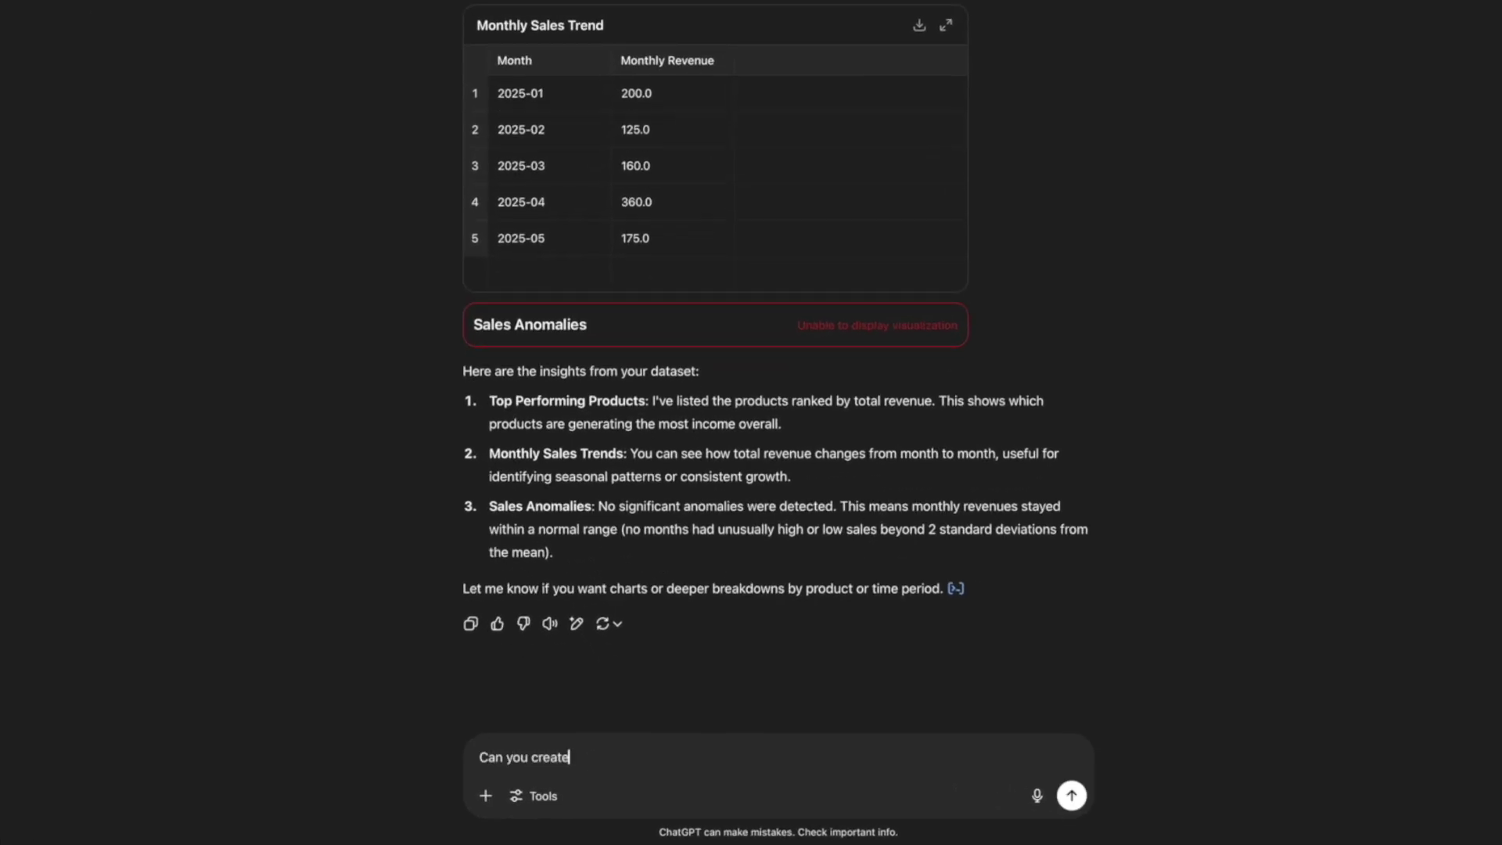
{"action": "type", "text": " a table summarizing "}
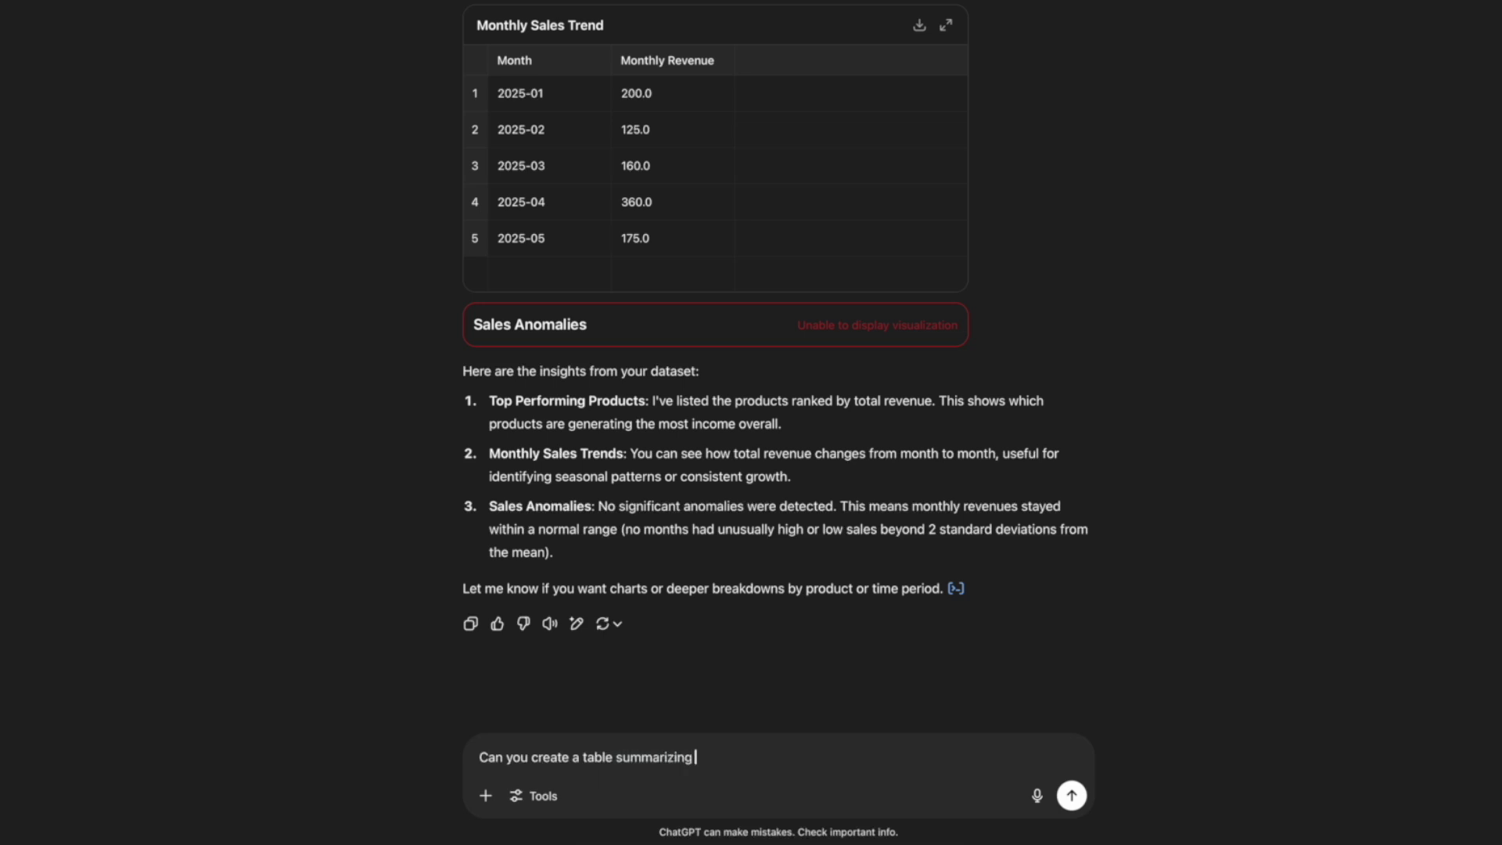
{"action": "type", "text": "the monthly trends? And visua"}
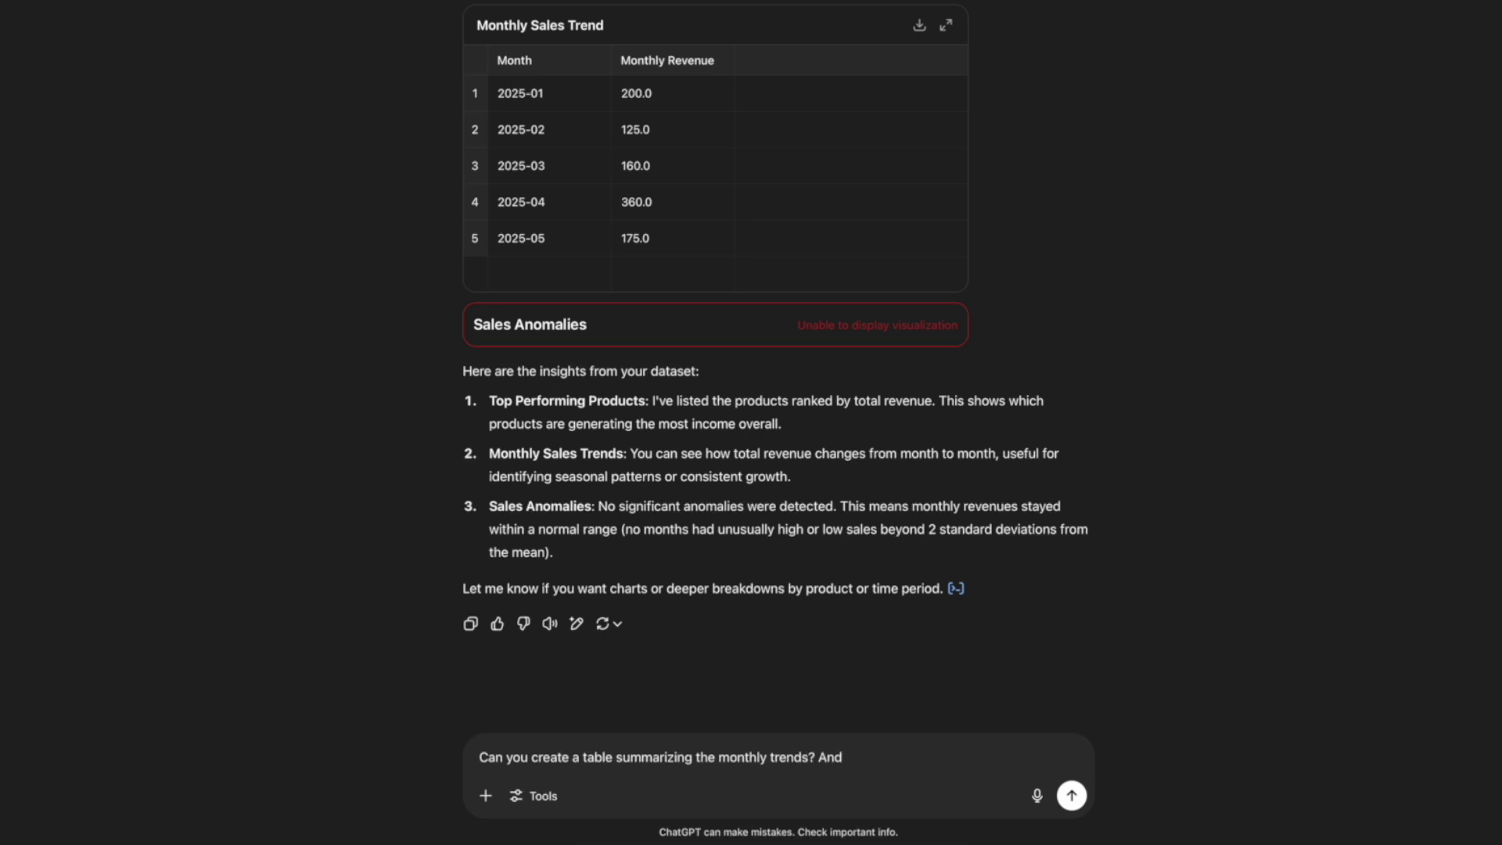
{"action": "type", "text": "lize this as a bar chart."}
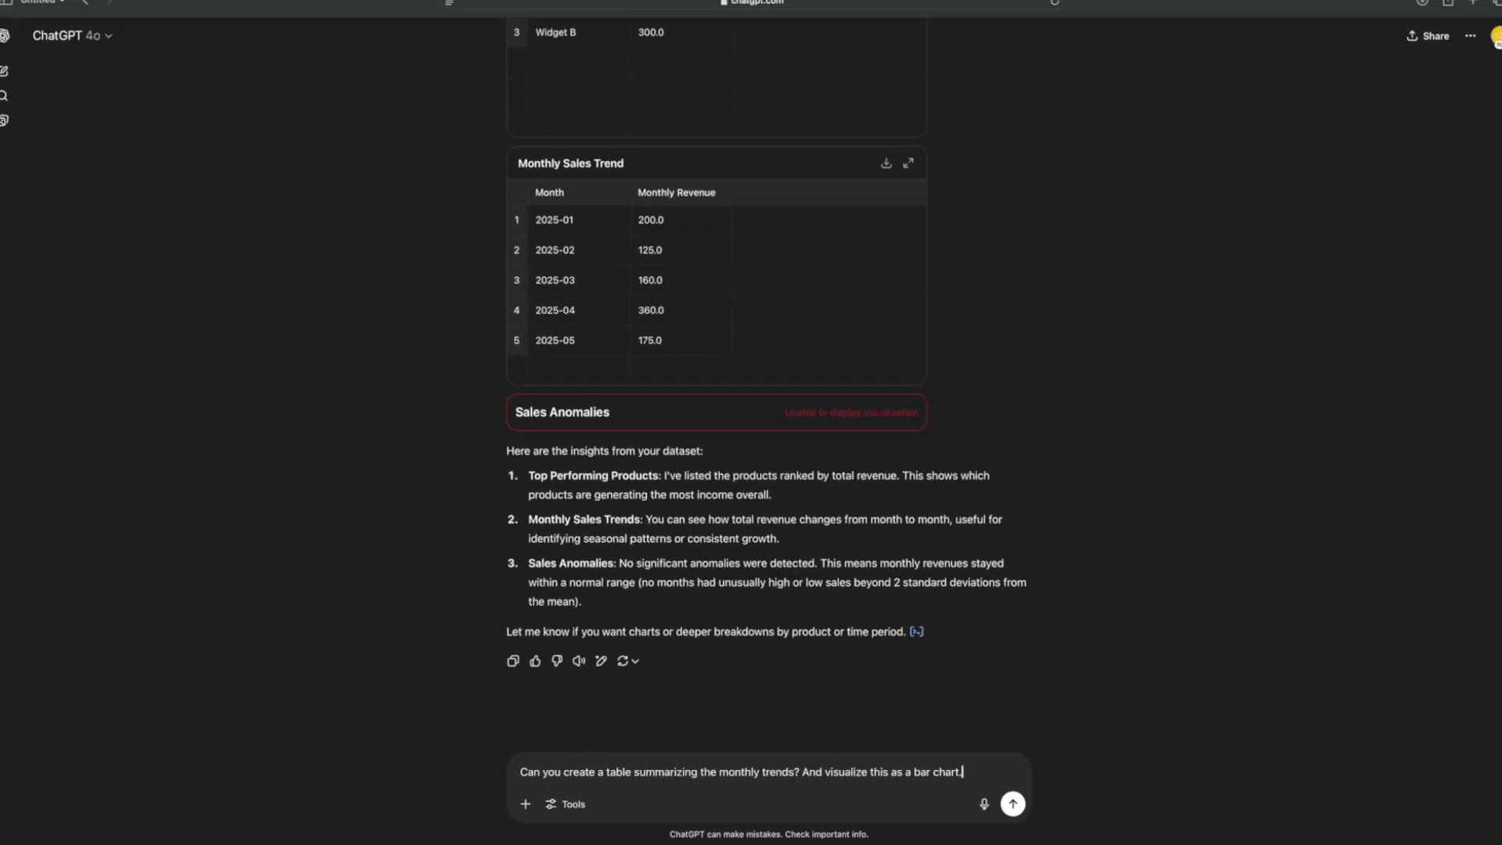
{"action": "key", "text": "Return"}
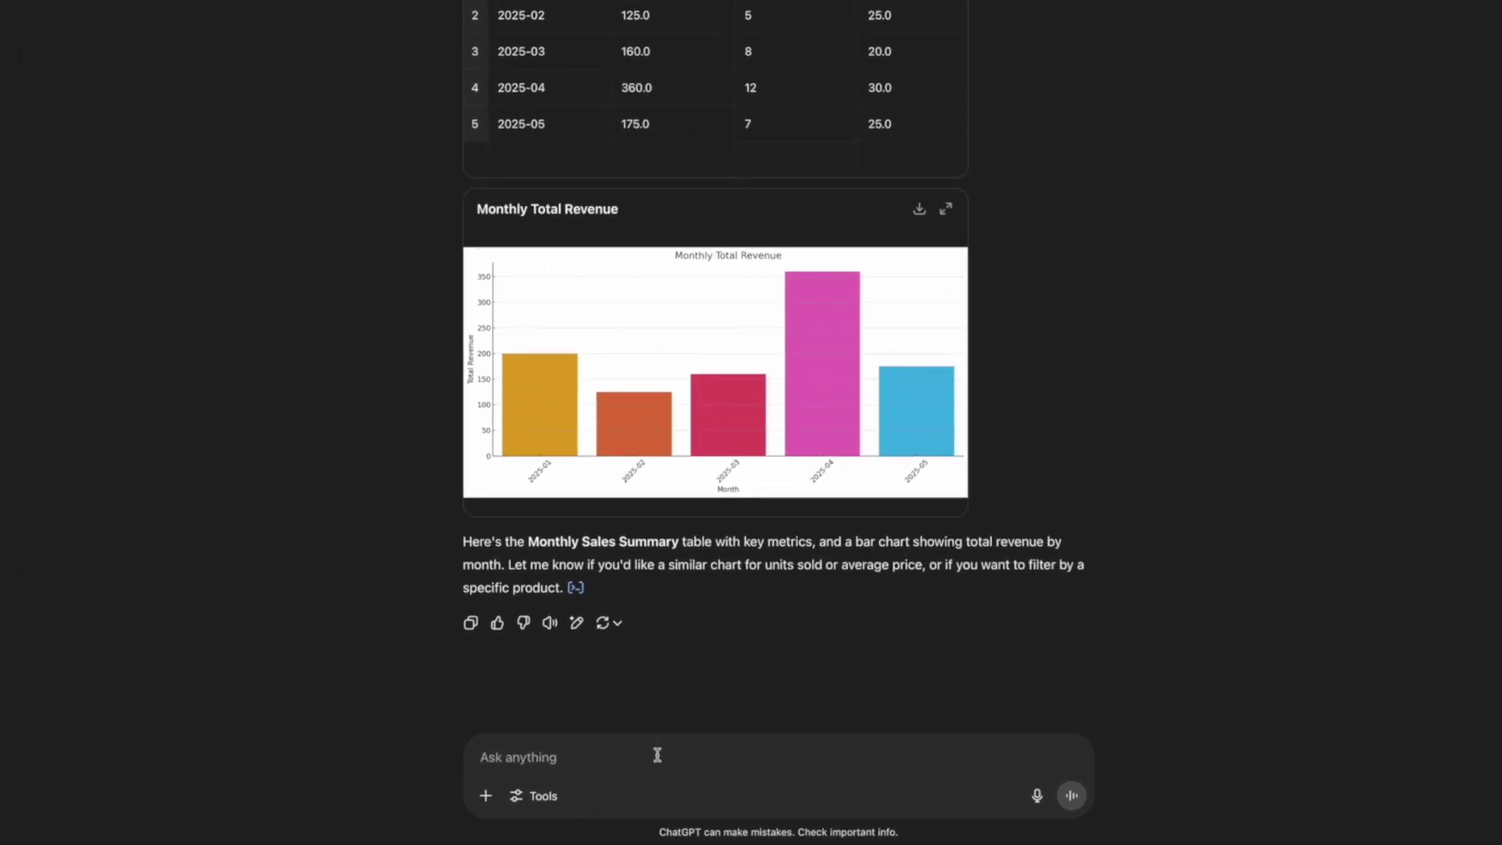
- Type the follow-up 'Do you see any outliers or have any recommendations based on this'
{"action": "type", "text": "Do you"}
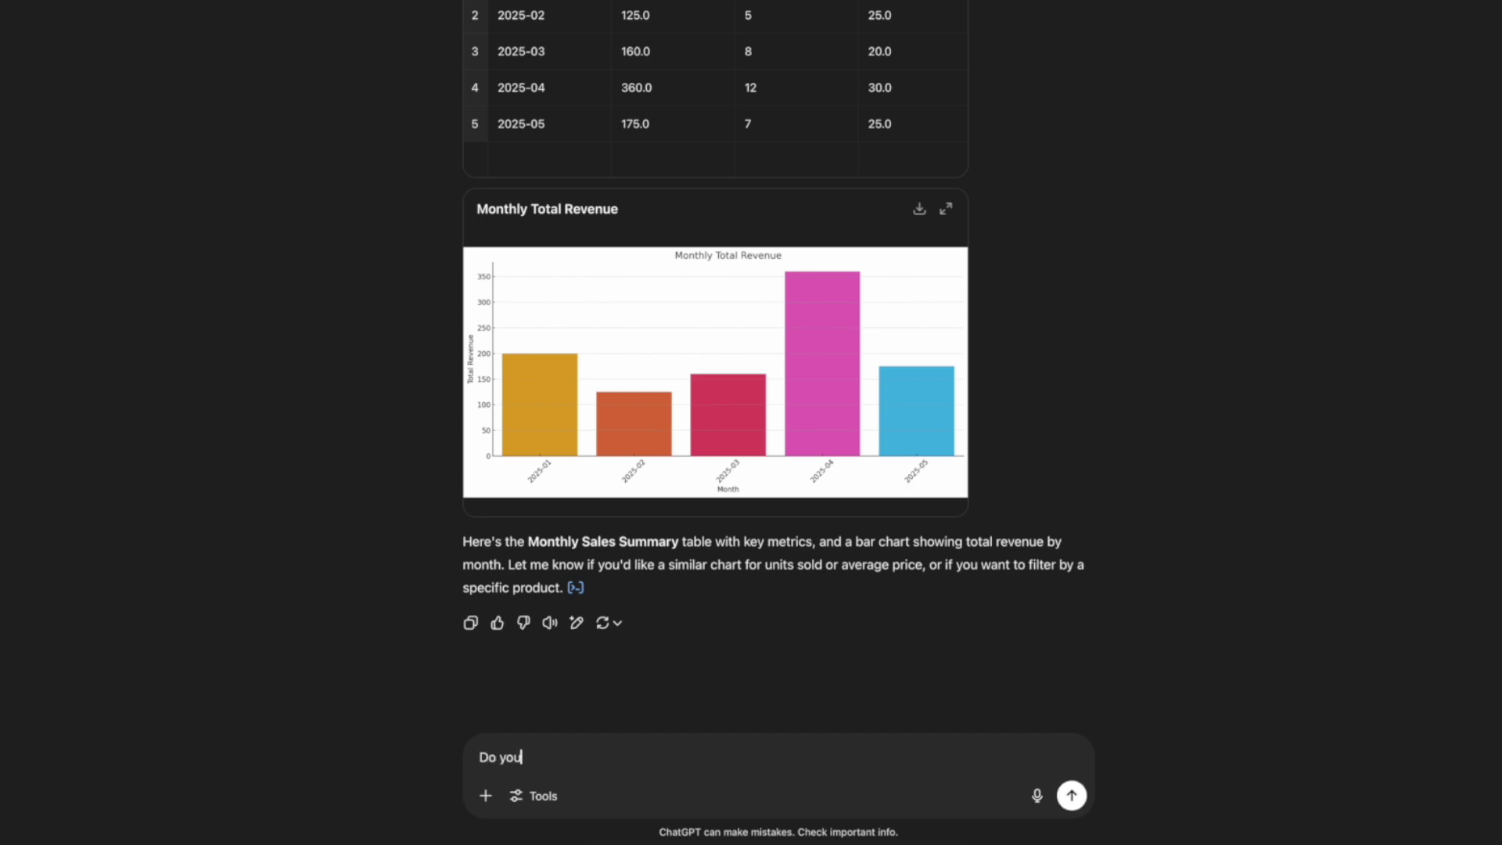
{"action": "type", "text": " see any outliers or have any r"}
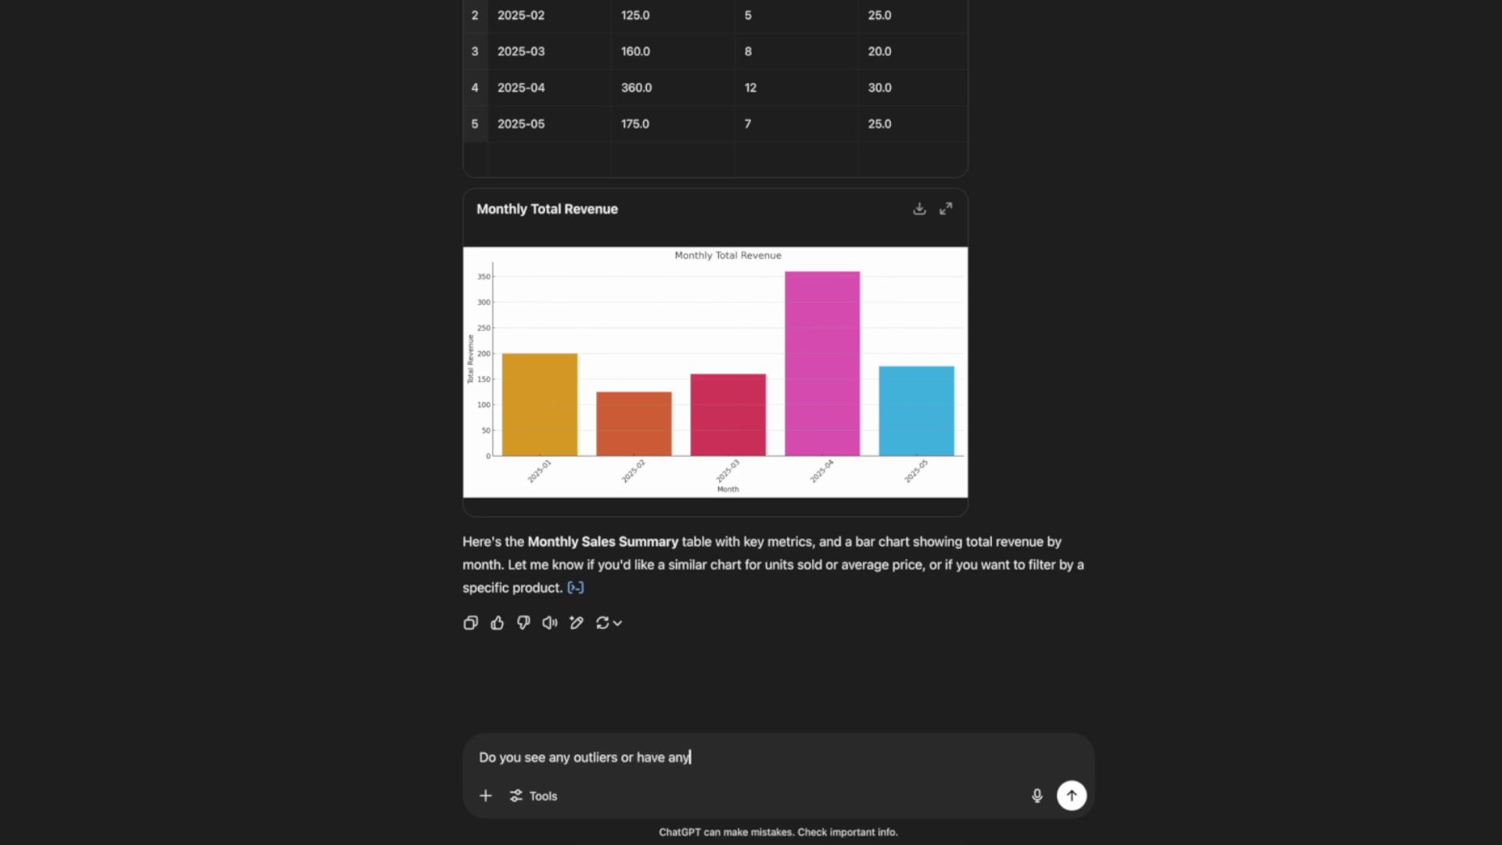
{"action": "type", "text": "ecommendations based on this data?"}
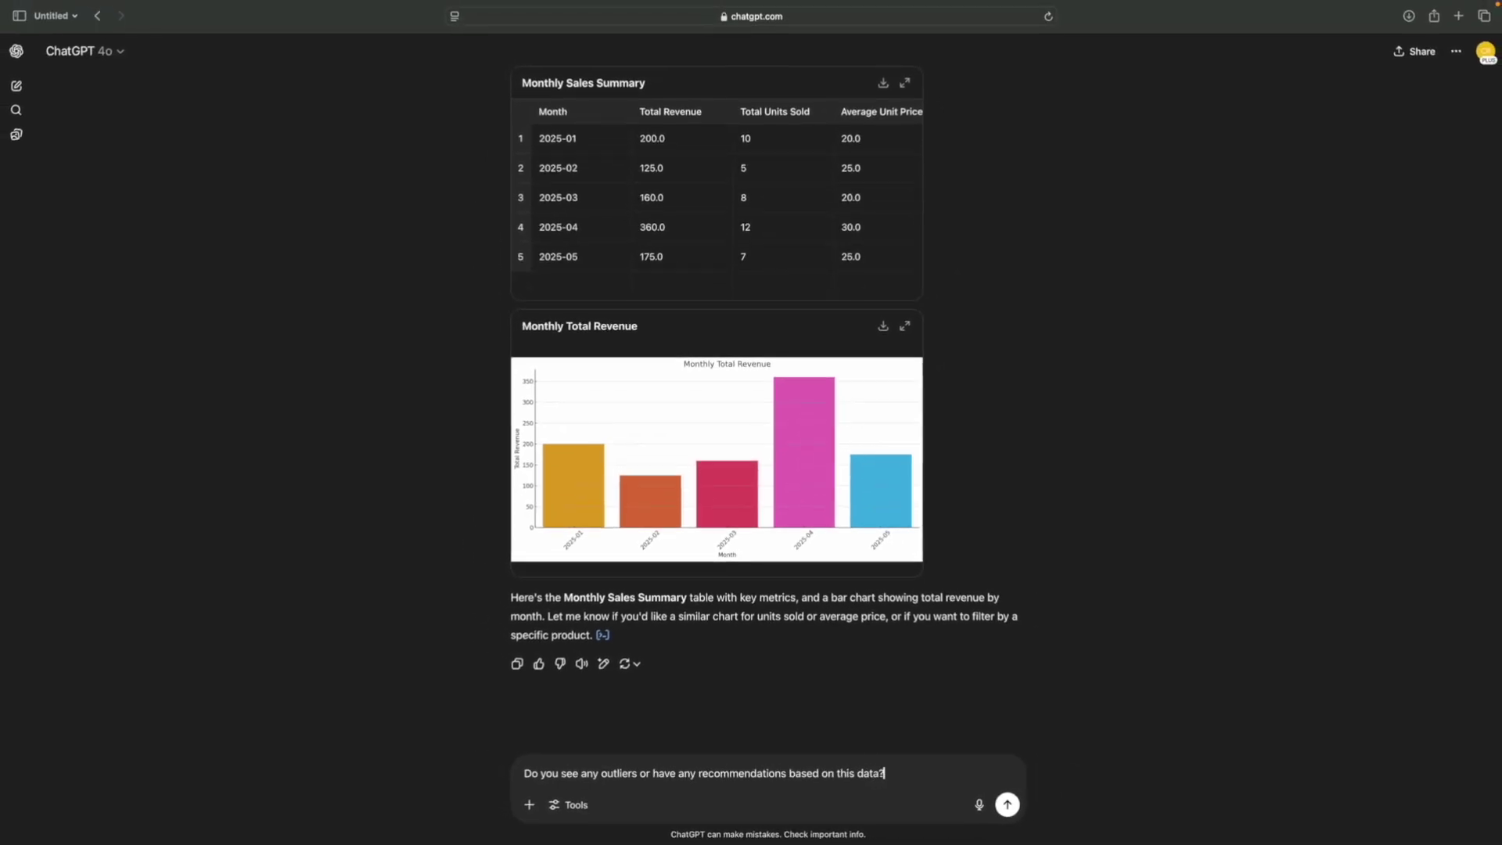
- Send the outliers question and highlight the reply's section headings, including Performance Trends
{"action": "key", "text": "Return"}
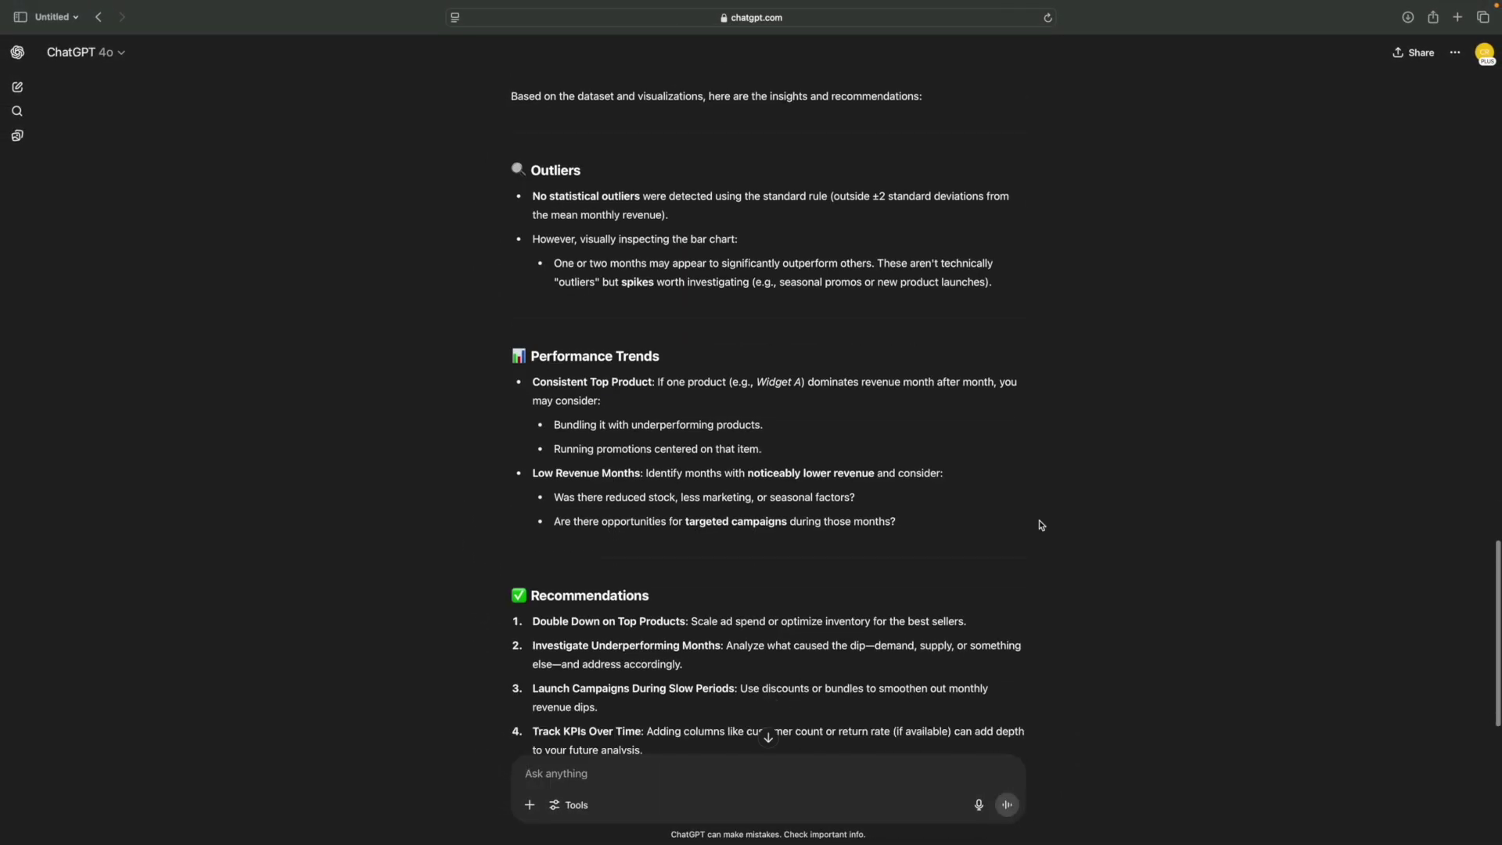
{"action": "scroll", "coordinate": [1041, 525], "scroll_direction": "down", "scroll_amount": 3}
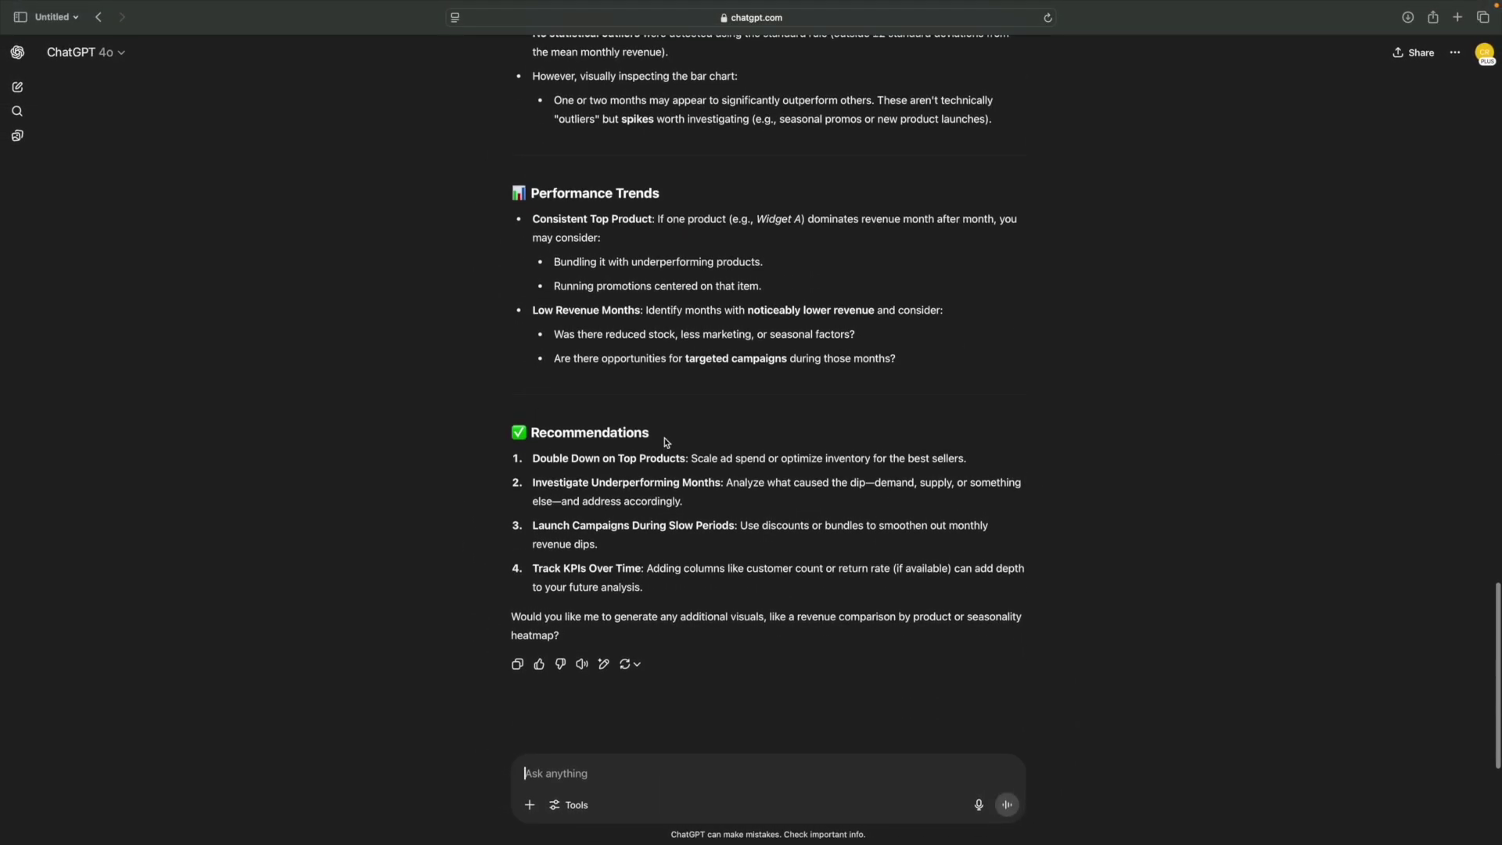
{"action": "left_click_drag", "start_coordinate": [665, 442], "coordinate": [463, 435]}
{"action": "scroll", "coordinate": [641, 349], "scroll_direction": "up", "scroll_amount": 2}
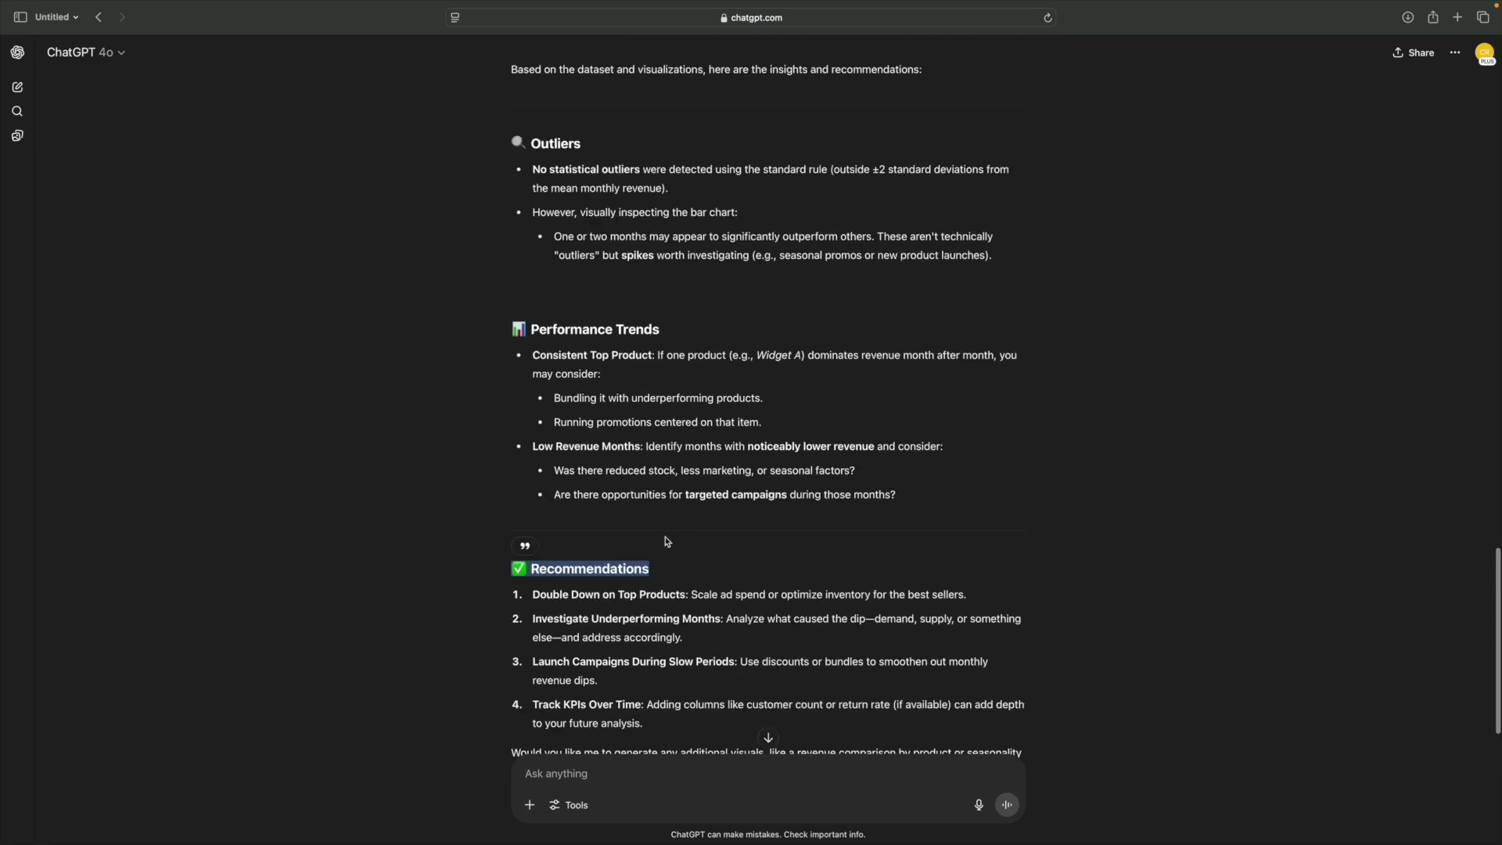
{"action": "left_click_drag", "start_coordinate": [666, 327], "coordinate": [462, 328]}
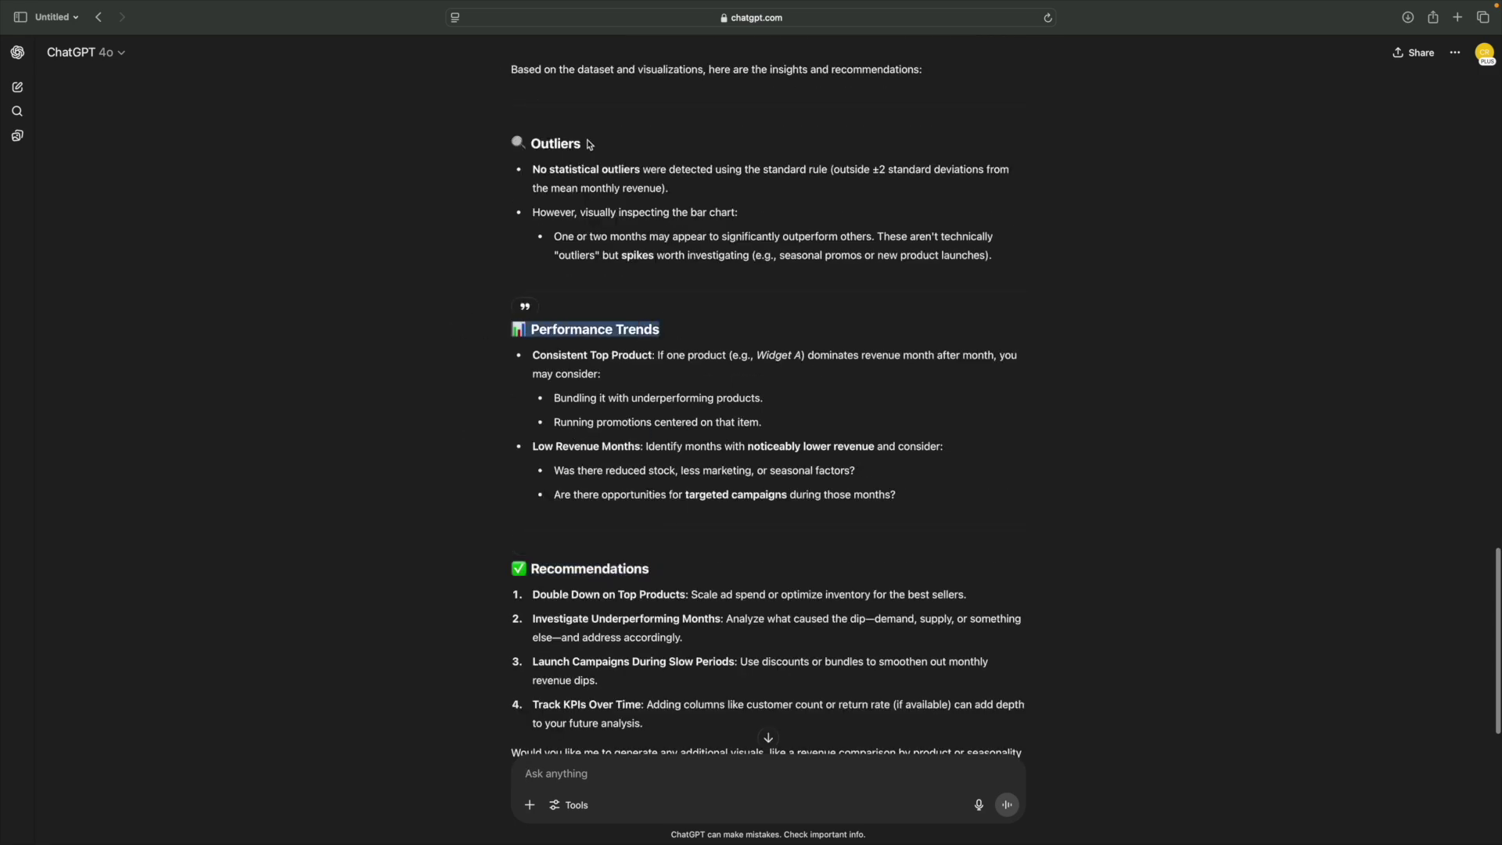
{"action": "left_click_drag", "start_coordinate": [575, 144], "coordinate": [472, 141]}
- Scroll through the Outliers, Performance Trends and Recommendations sections of the reply
{"action": "scroll", "coordinate": [800, 350], "scroll_direction": "down", "scroll_amount": 2}
{"action": "scroll", "coordinate": [800, 350], "scroll_direction": "up", "scroll_amount": 1}
{"action": "scroll", "coordinate": [767, 692], "scroll_direction": "down", "scroll_amount": 1}
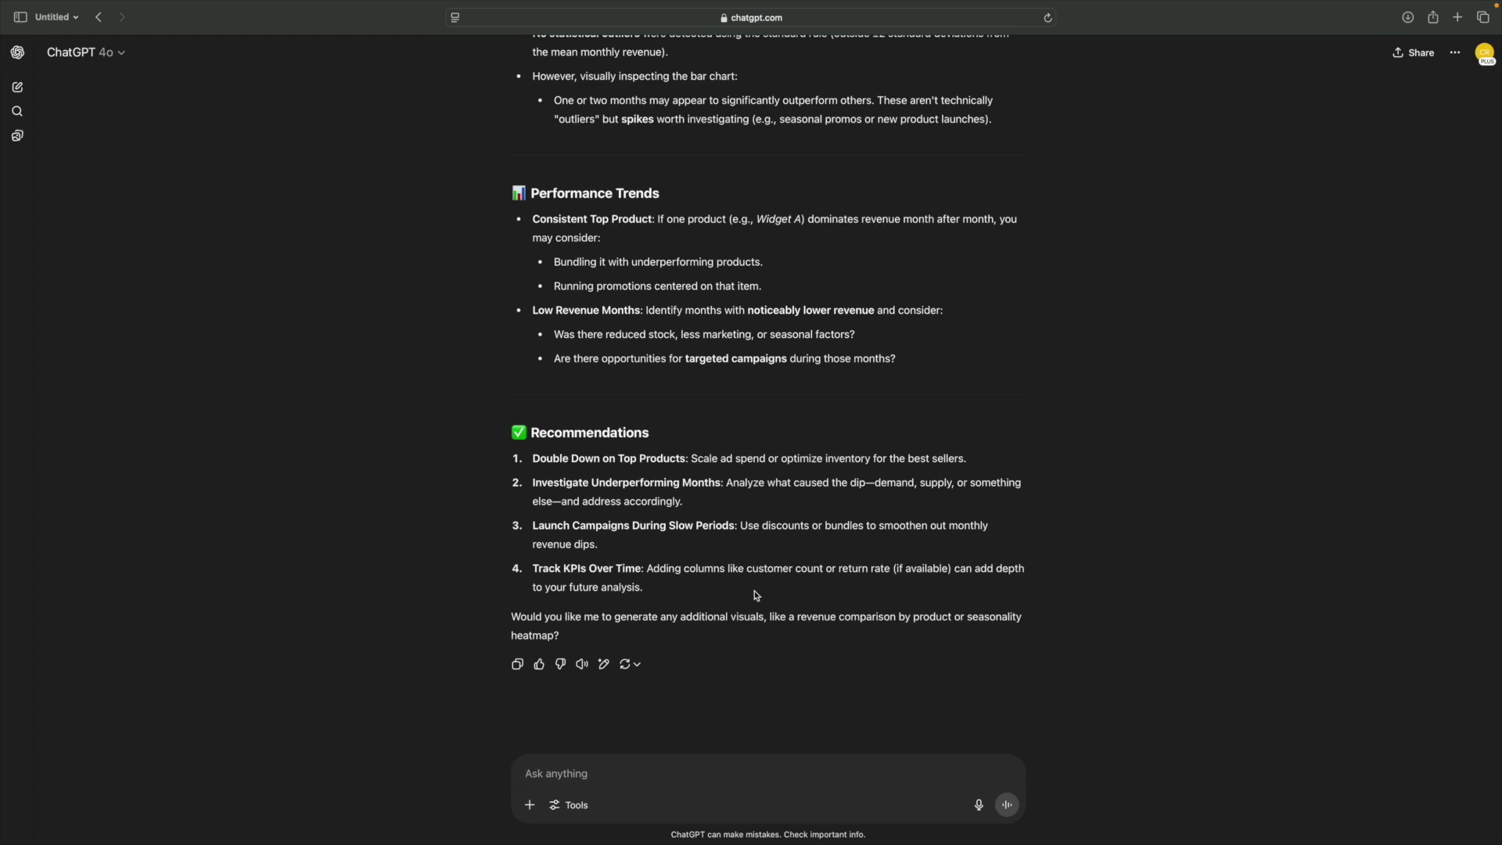
{"action": "scroll", "coordinate": [756, 596], "scroll_direction": "up", "scroll_amount": 3}
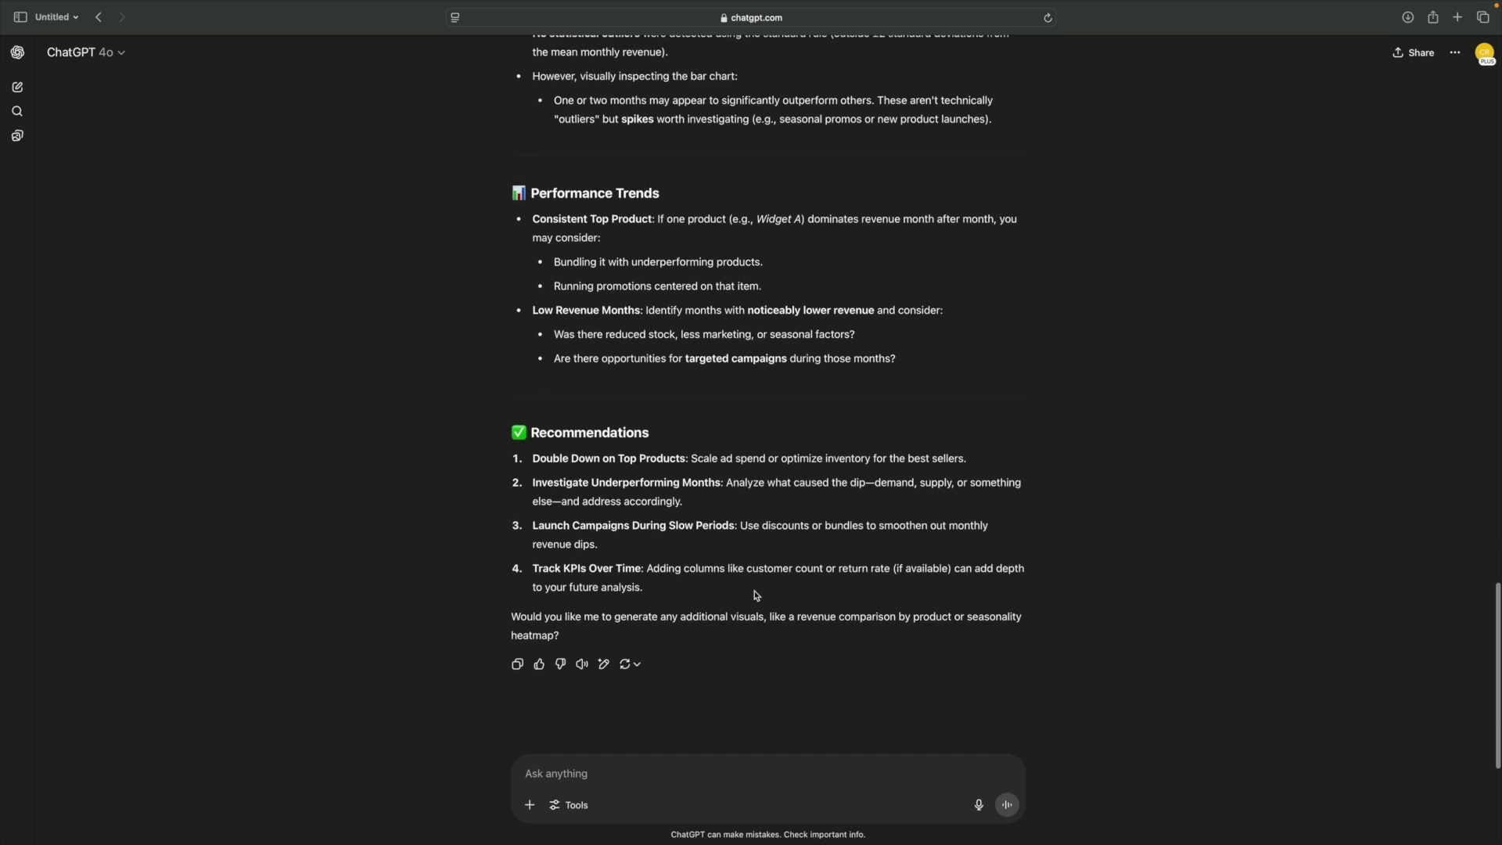
{"action": "scroll", "coordinate": [757, 596], "scroll_direction": "down", "scroll_amount": 3}
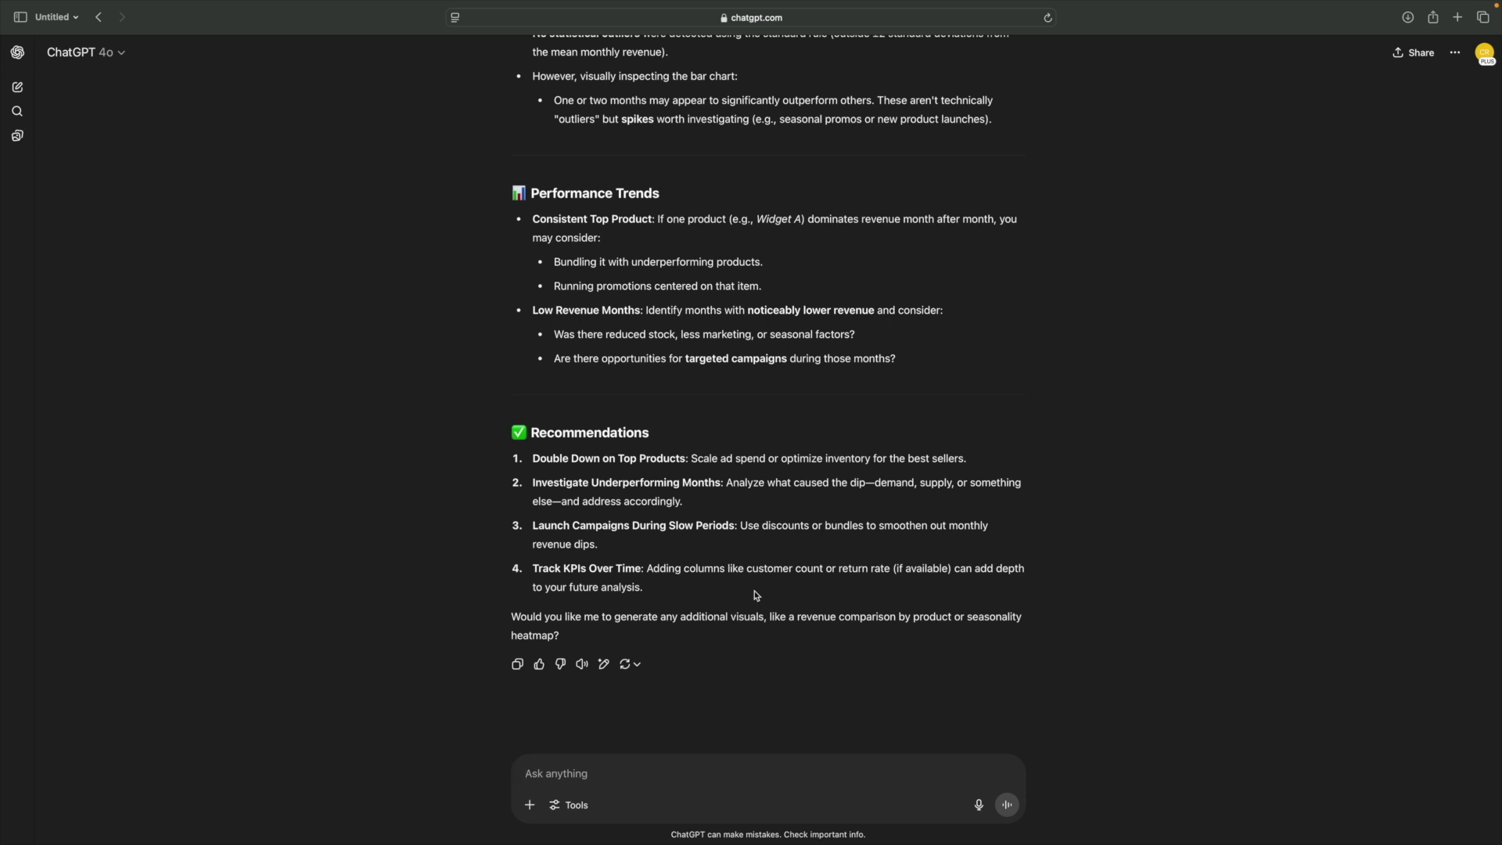
{"action": "scroll", "coordinate": [762, 591], "scroll_direction": "up", "scroll_amount": 1}
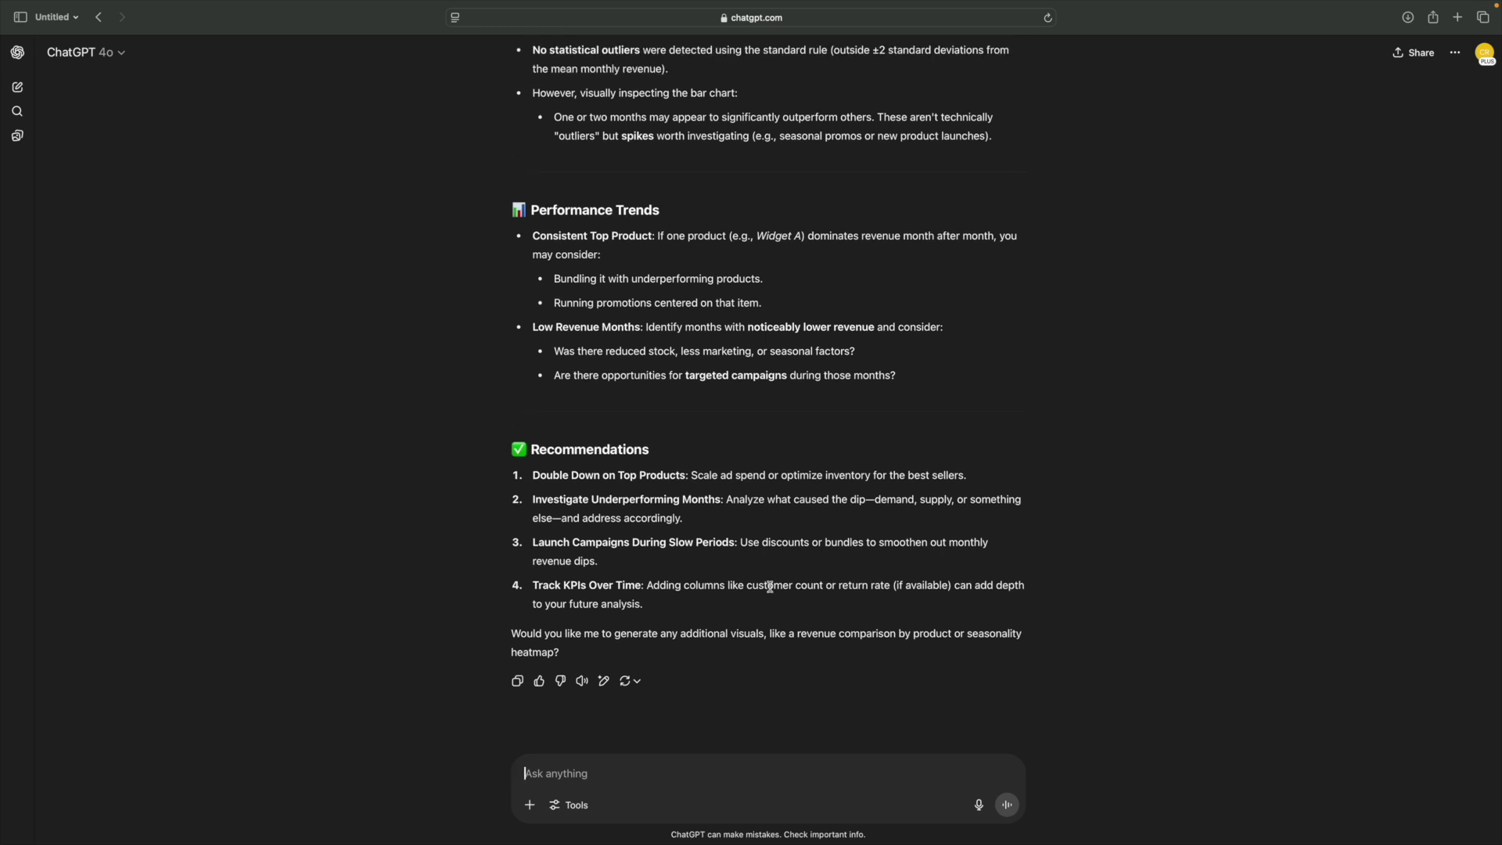
{"action": "scroll", "coordinate": [770, 587], "scroll_direction": "down", "scroll_amount": 1}
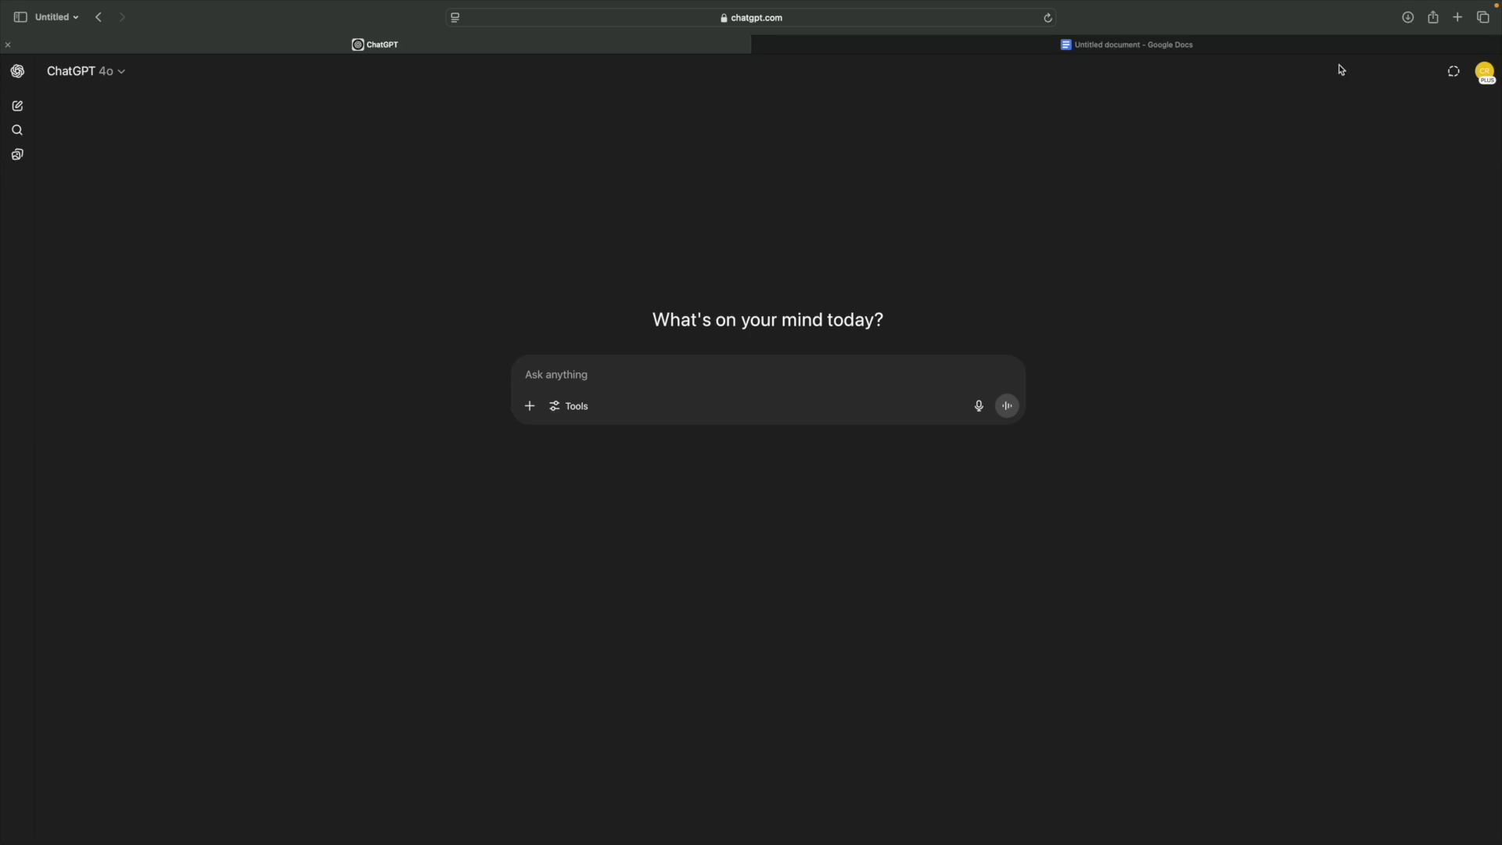
- Copy the five expense lines from Google Docs and return to the empty ChatGPT chat
{"action": "left_click", "coordinate": [1170, 47]}
{"action": "left_click_drag", "start_coordinate": [661, 284], "coordinate": [560, 206]}
{"action": "right_click", "coordinate": [618, 227]}
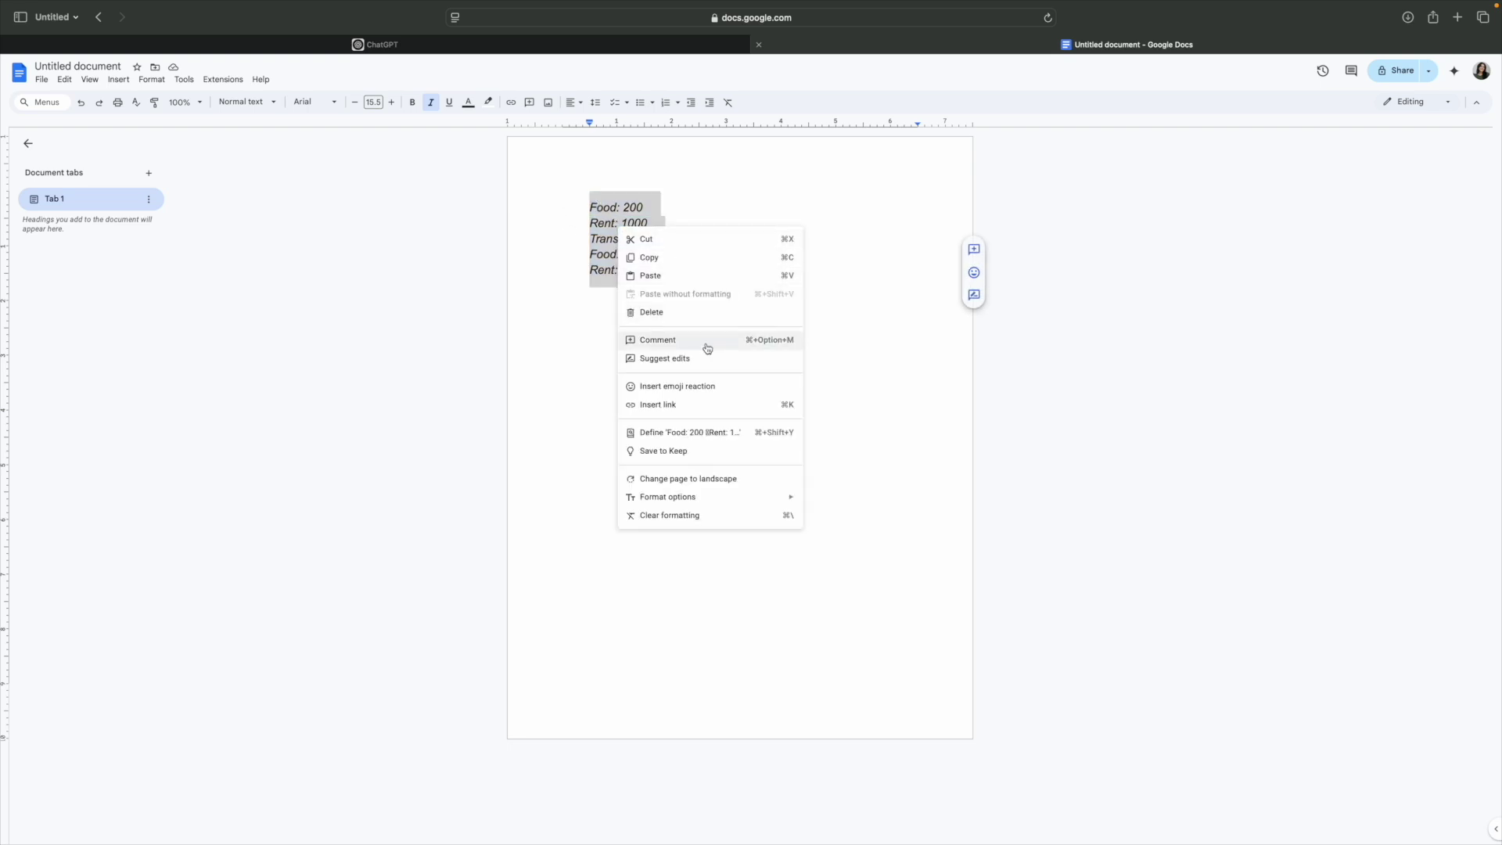
{"action": "left_click", "coordinate": [667, 259]}
{"action": "left_click", "coordinate": [395, 45]}
{"action": "left_click", "coordinate": [585, 374]}
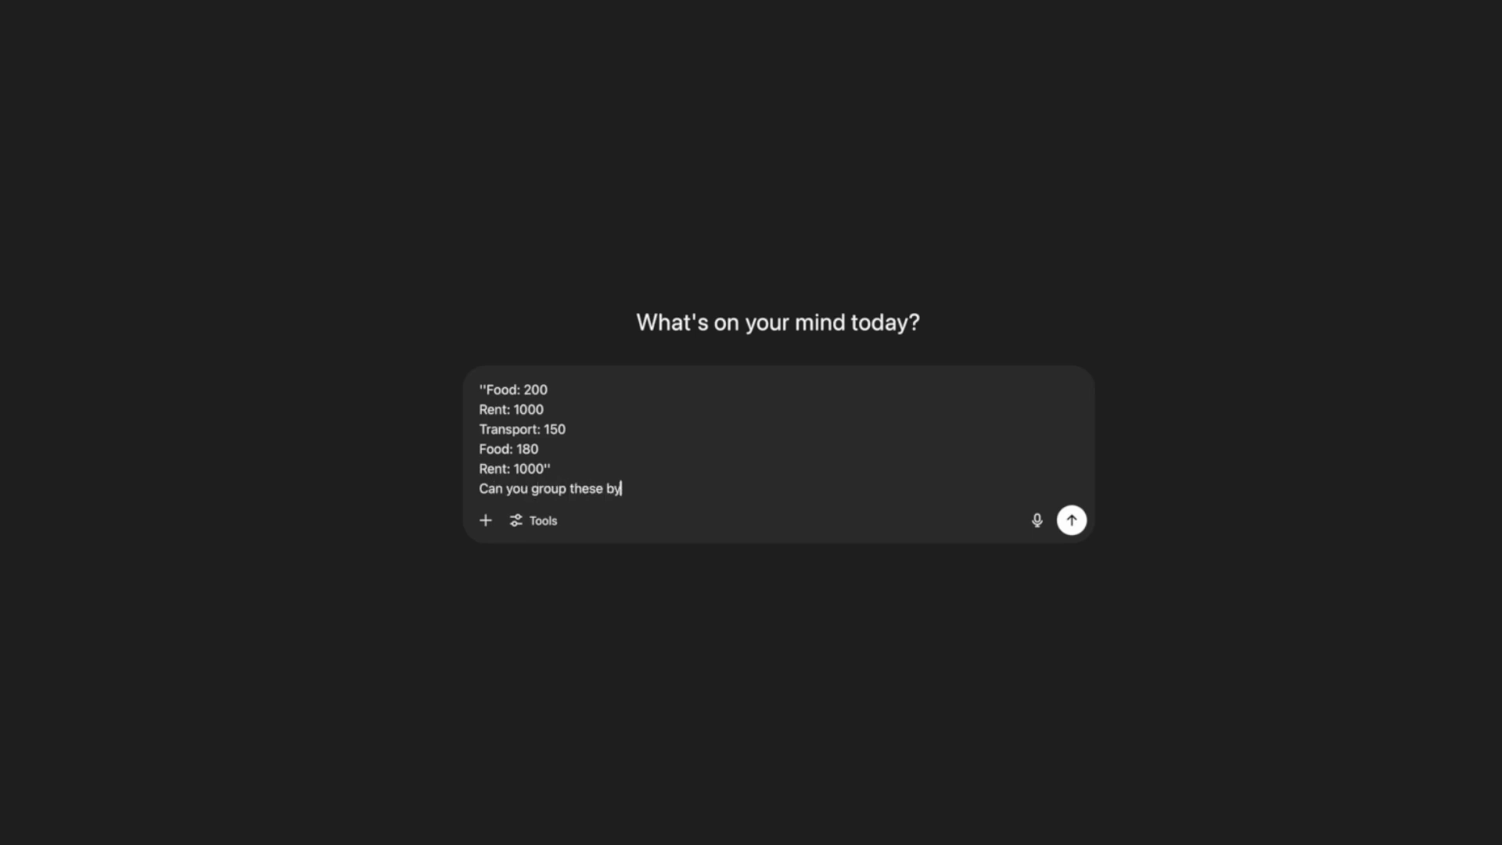
- Ask ChatGPT to group the pasted expenses by category and show totals in a table
{"action": "type", "text": "category and show totals in"}
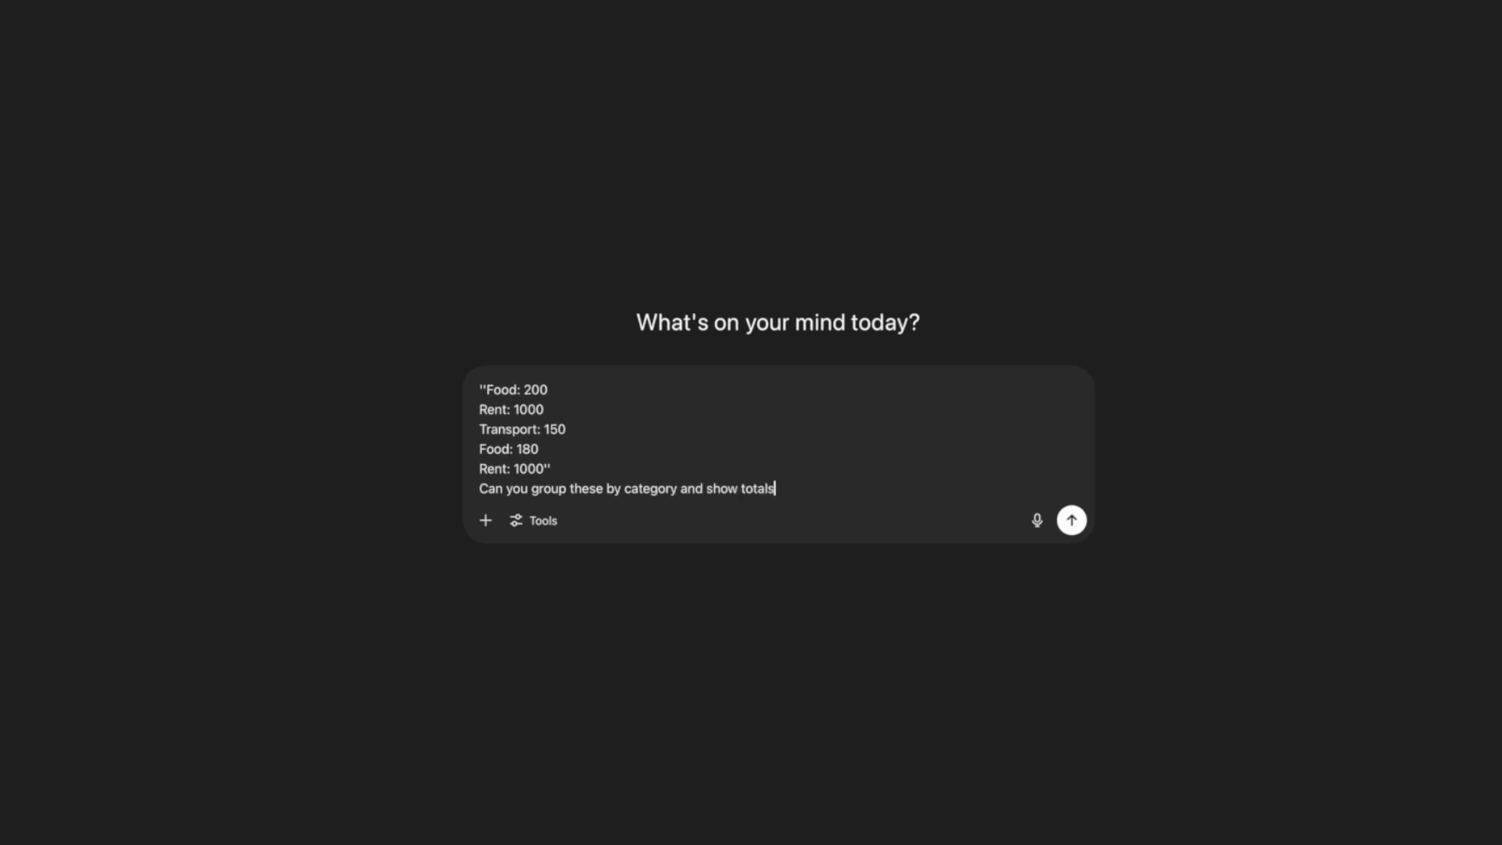
{"action": "type", "text": " a table"}
{"action": "type", "text": "."}
{"action": "key", "text": "Return"}
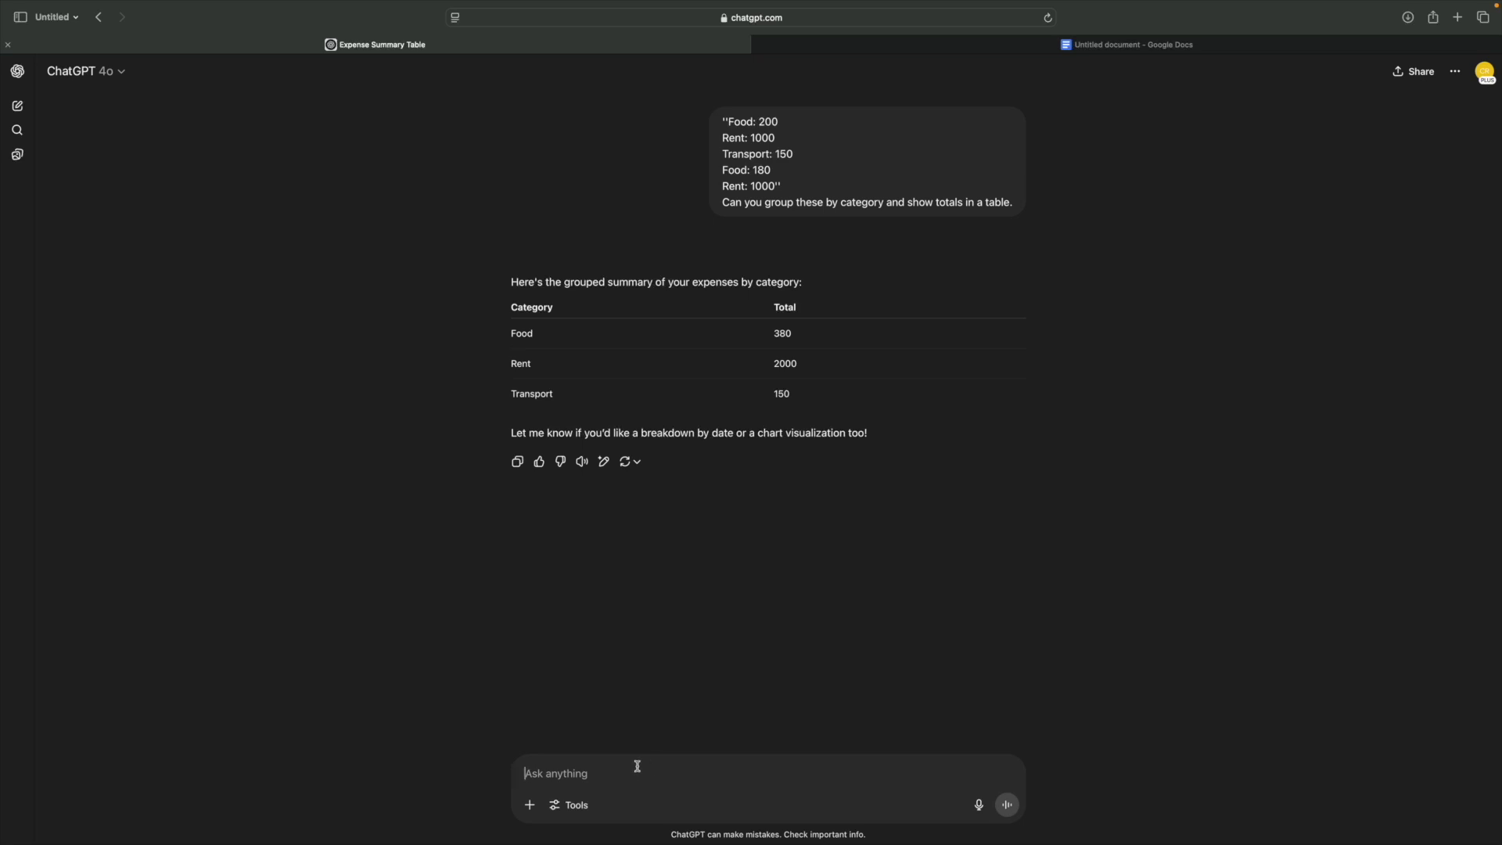
- Ask to sort the expense table by total spent, highest to lowest, and compare both tables
{"action": "type", "text": "Now sort this table by total spent"}
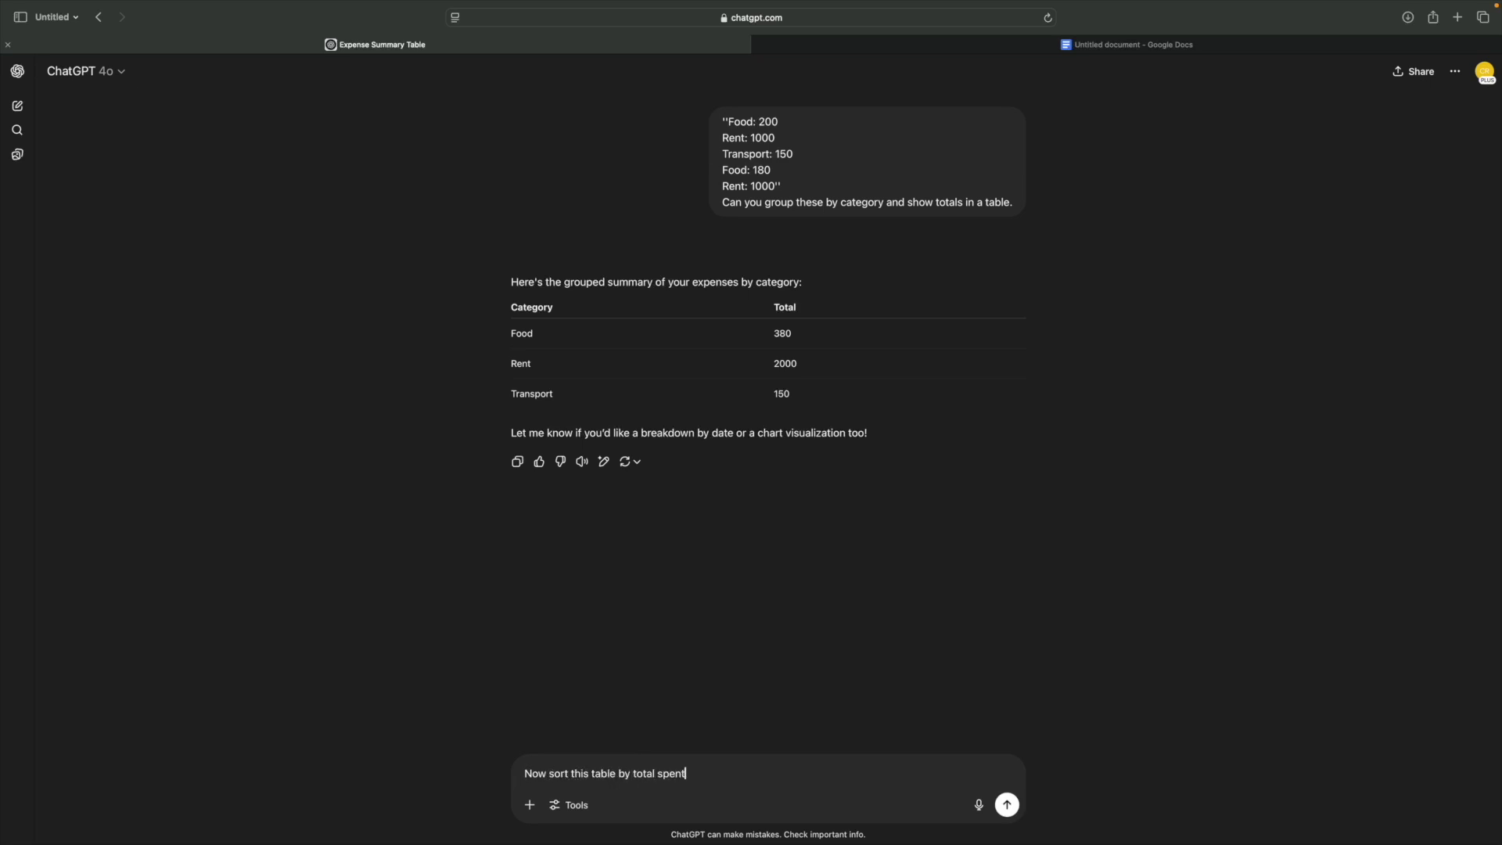
{"action": "type", "text": ", highest to lowest"}
{"action": "key", "text": "Return"}
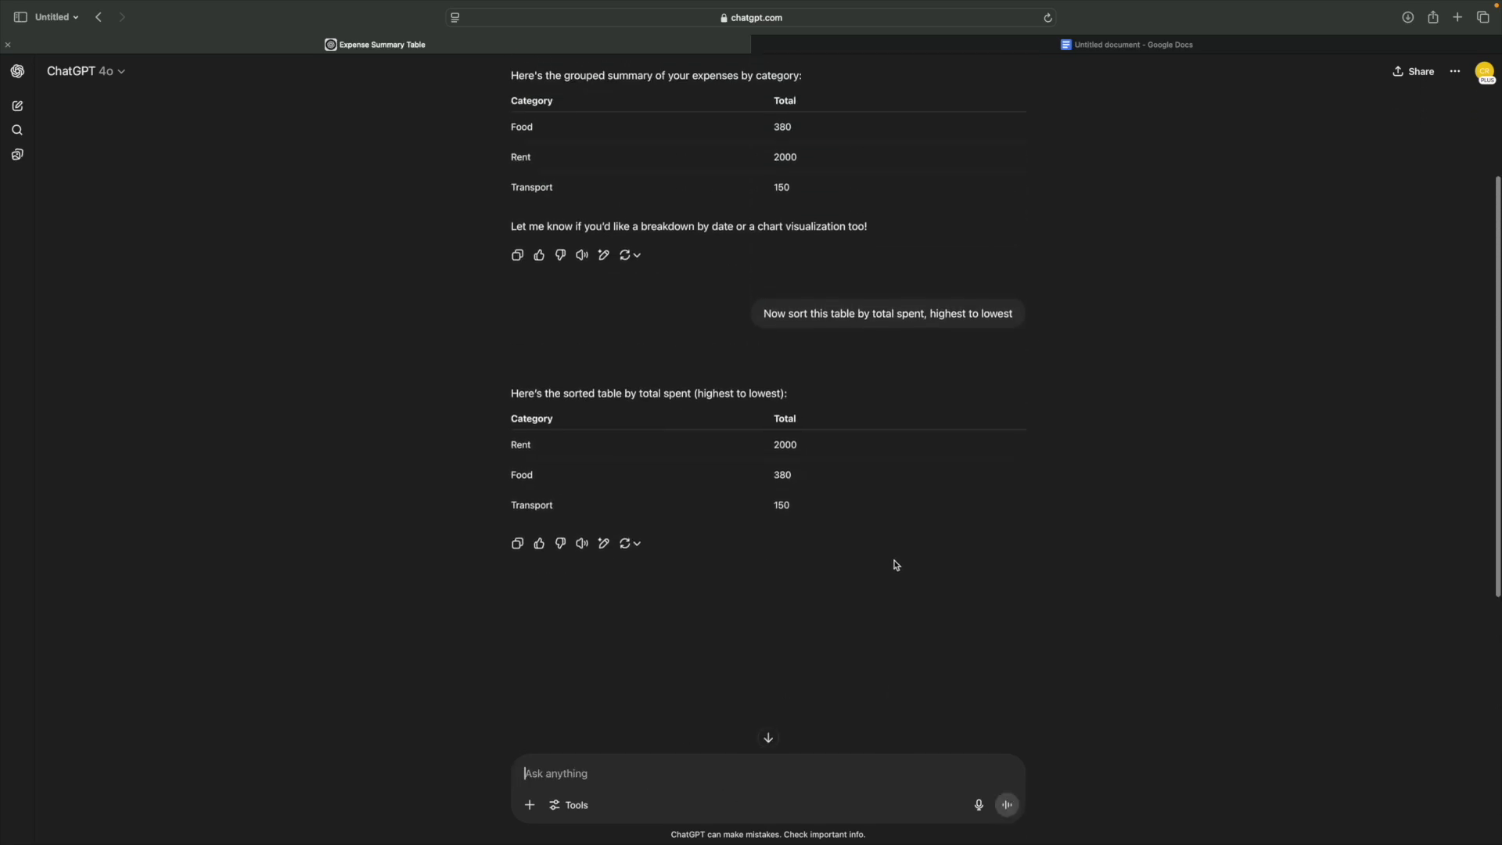
{"action": "scroll", "coordinate": [883, 571], "scroll_direction": "down", "scroll_amount": 2}
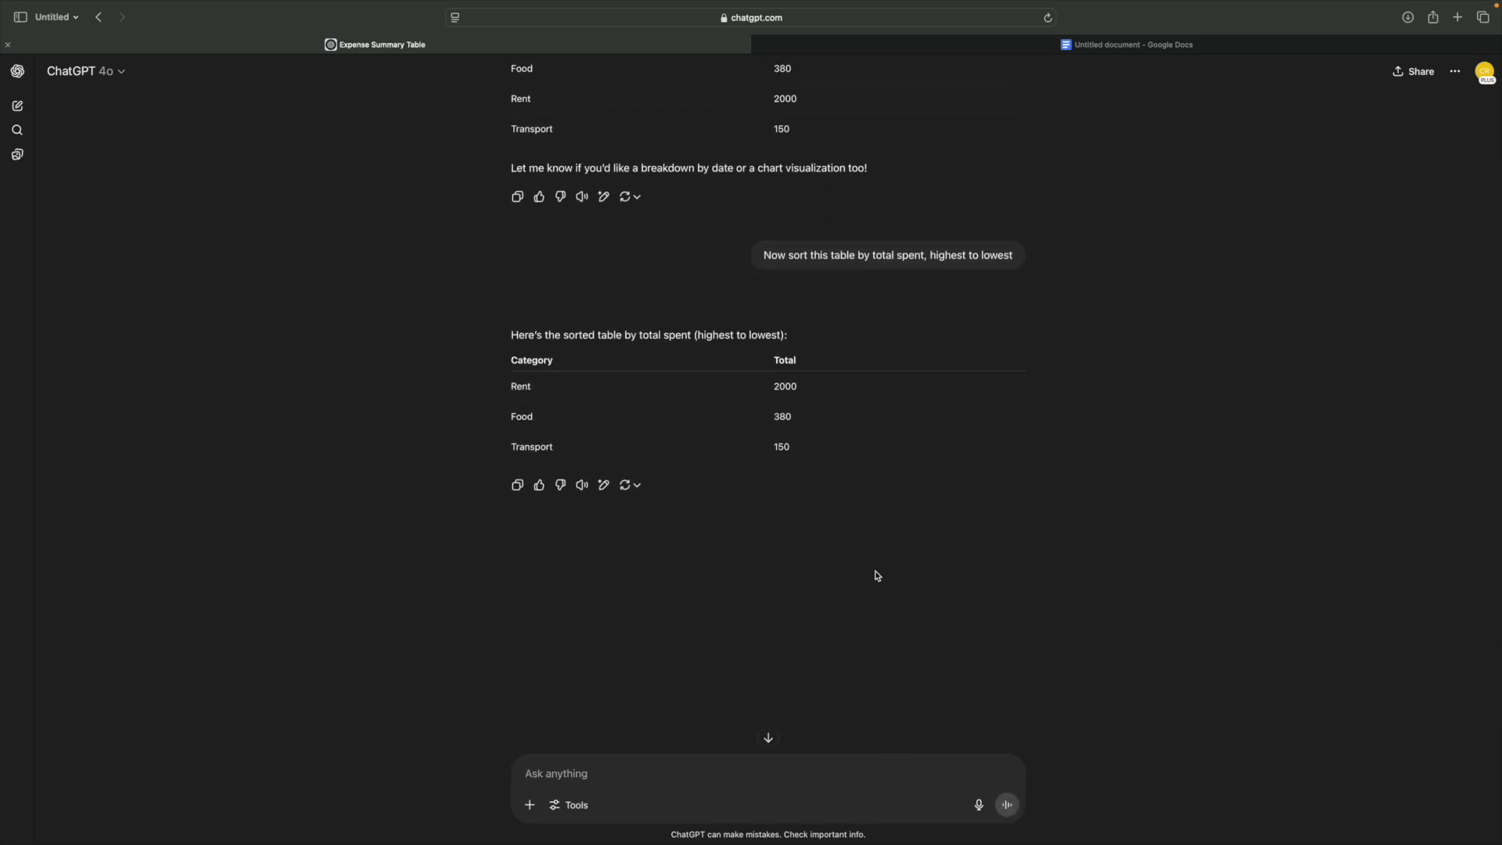
{"action": "scroll", "coordinate": [878, 576], "scroll_direction": "up", "scroll_amount": 2}
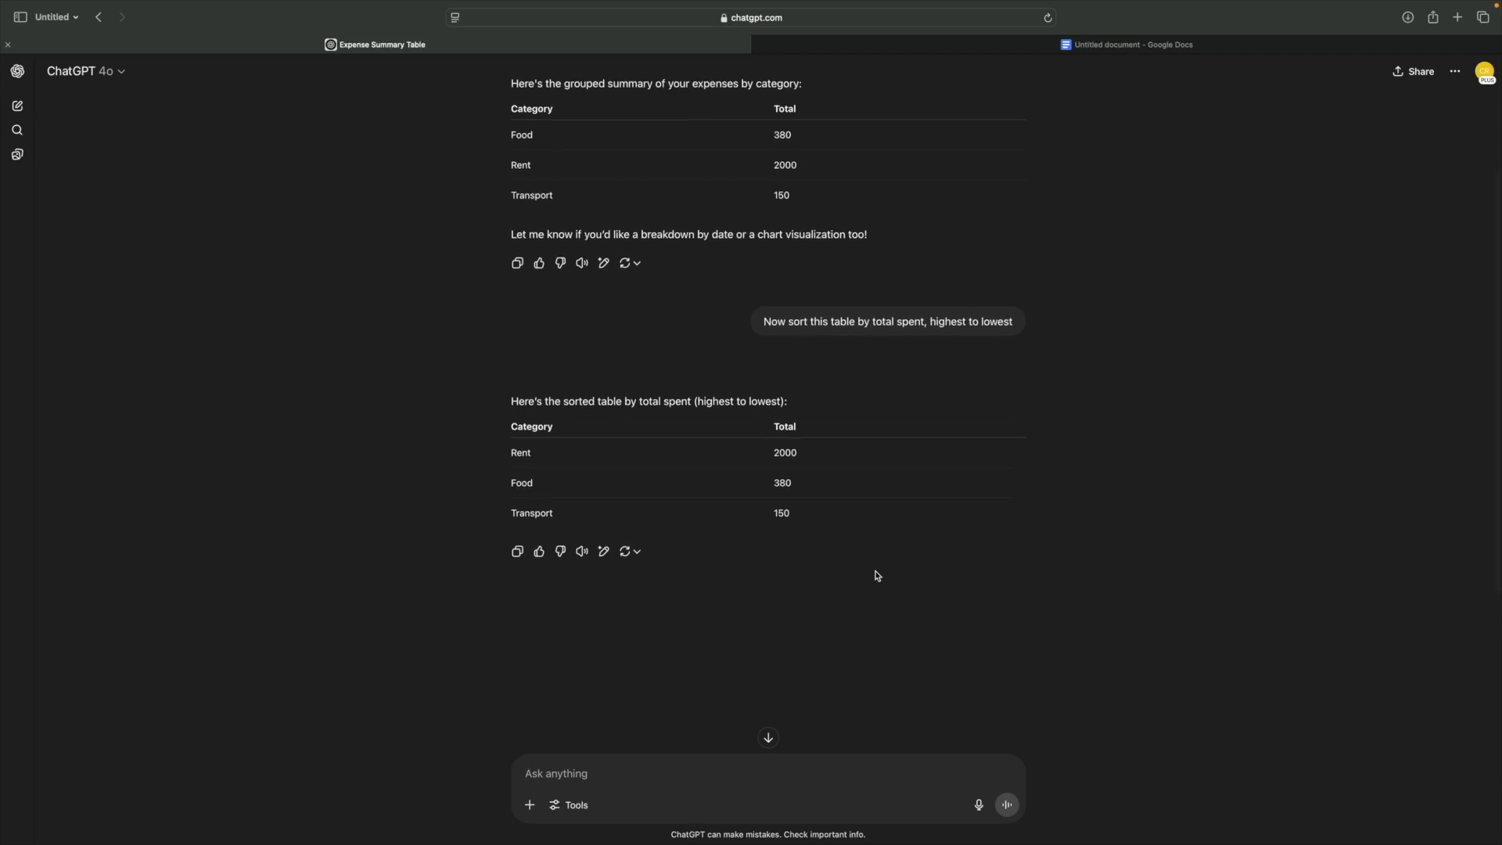
{"action": "scroll", "coordinate": [878, 576], "scroll_direction": "down", "scroll_amount": 2}
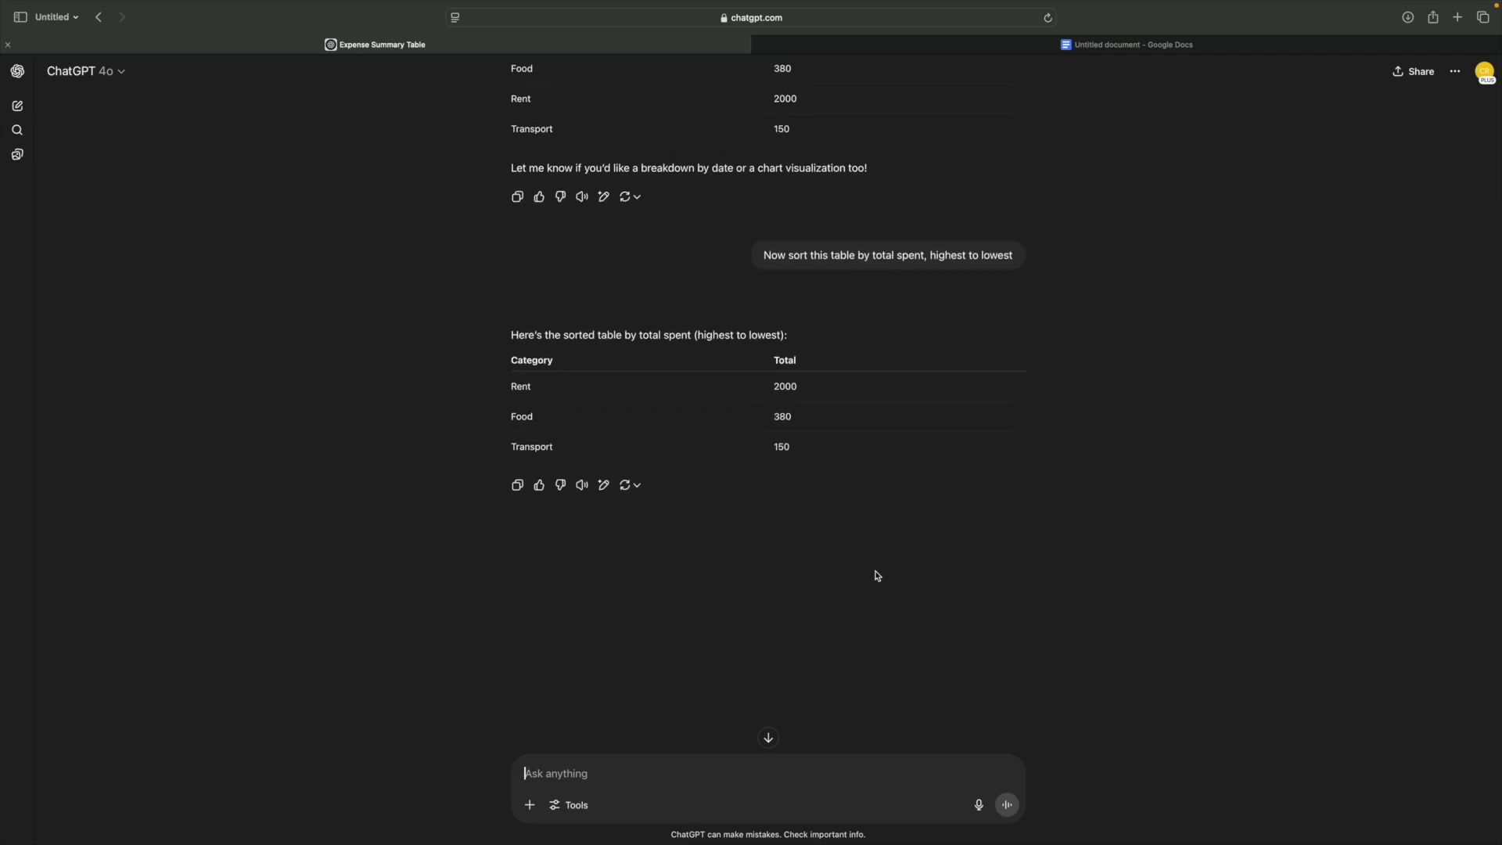
{"action": "scroll", "coordinate": [878, 575], "scroll_direction": "up", "scroll_amount": 2}
{"action": "scroll", "coordinate": [878, 576], "scroll_direction": "down", "scroll_amount": 2}
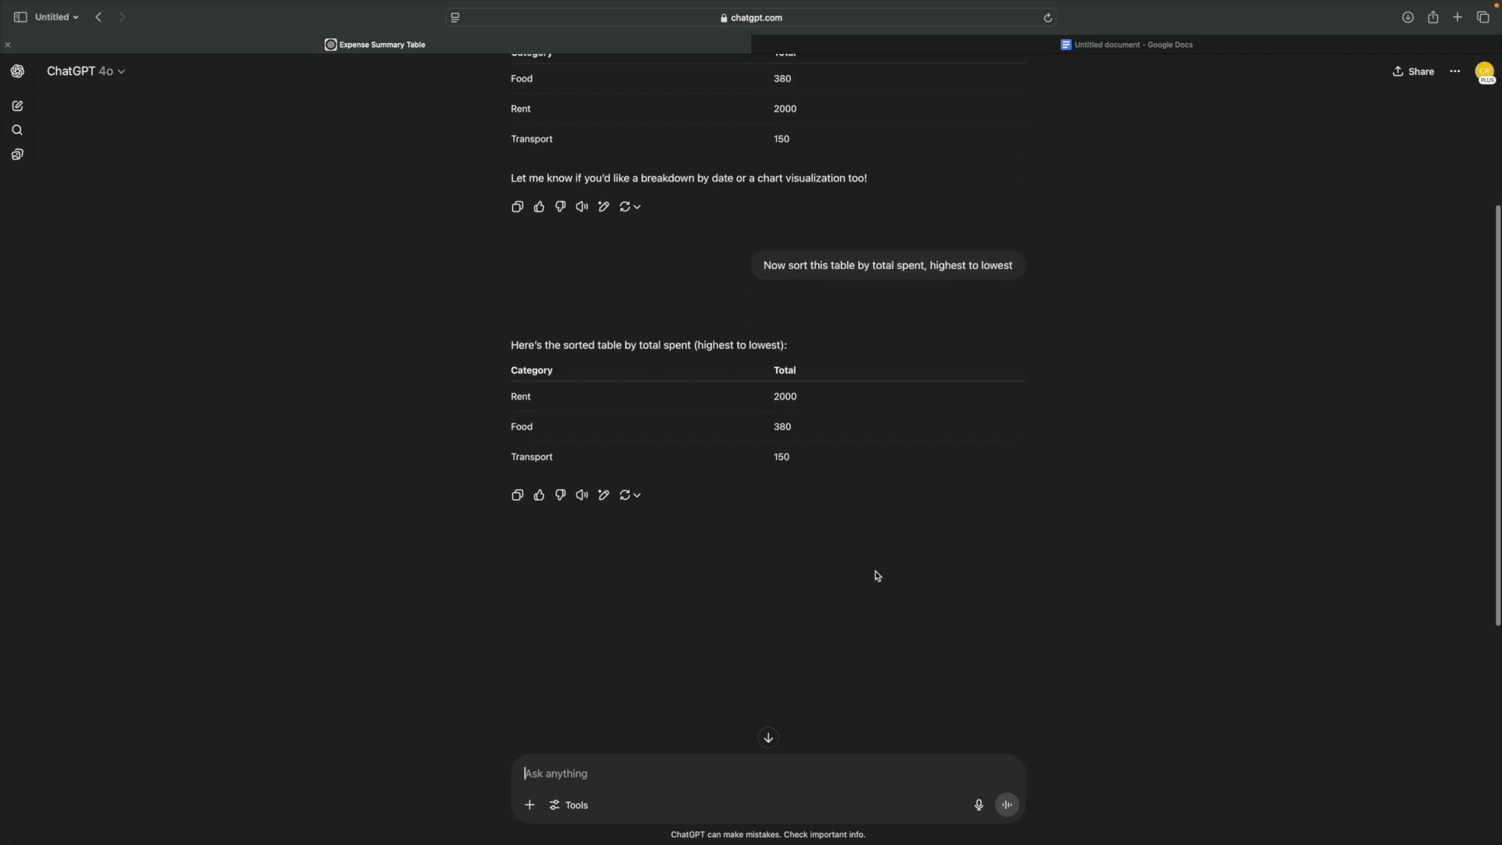
{"action": "scroll", "coordinate": [877, 575], "scroll_direction": "down", "scroll_amount": 1}
{"action": "scroll", "coordinate": [878, 576], "scroll_direction": "up", "scroll_amount": 2}
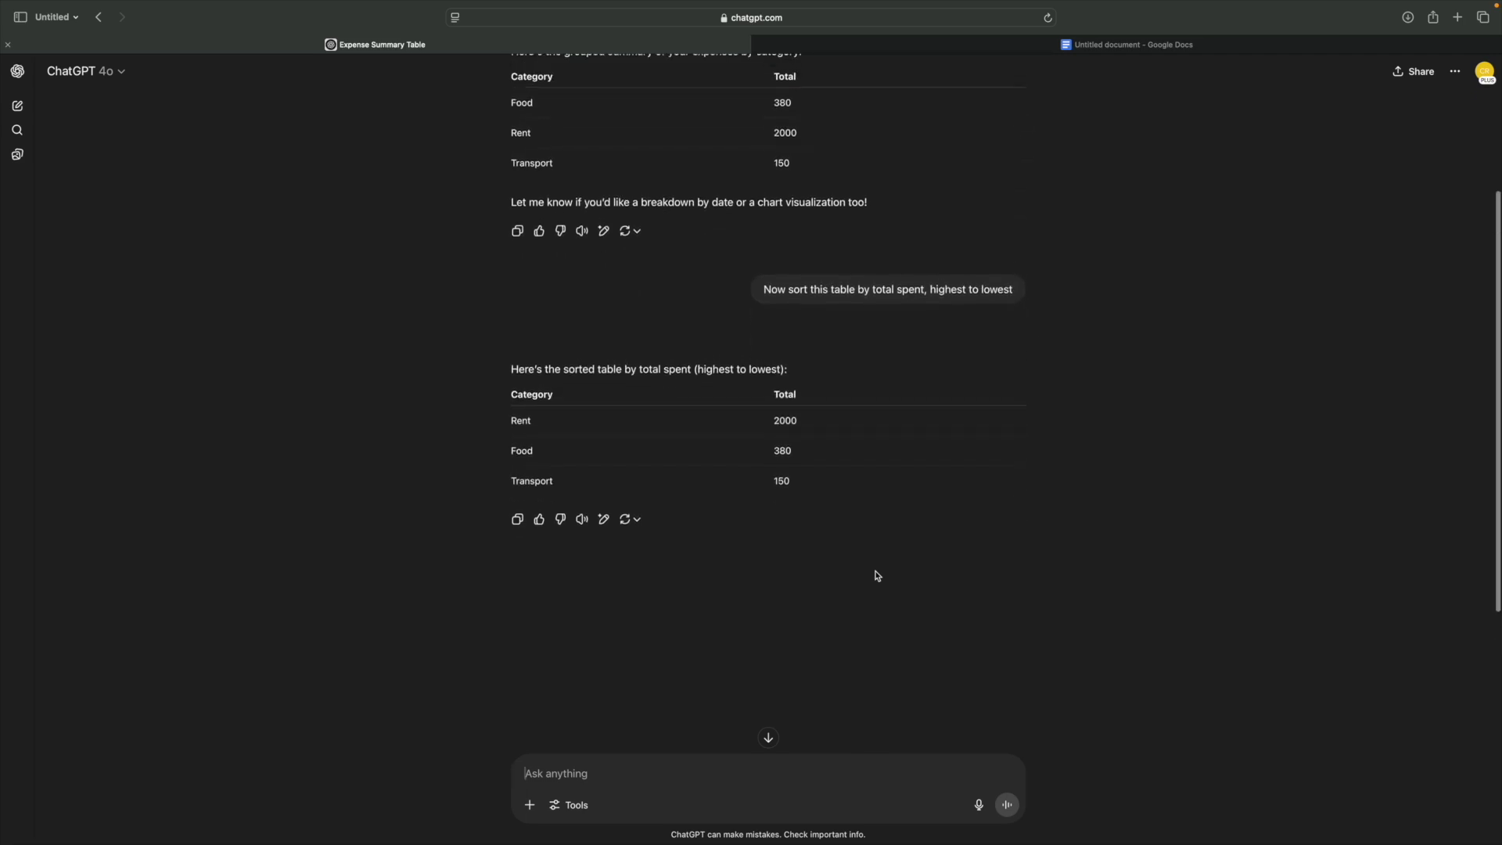
{"action": "scroll", "coordinate": [878, 575], "scroll_direction": "up", "scroll_amount": 2}
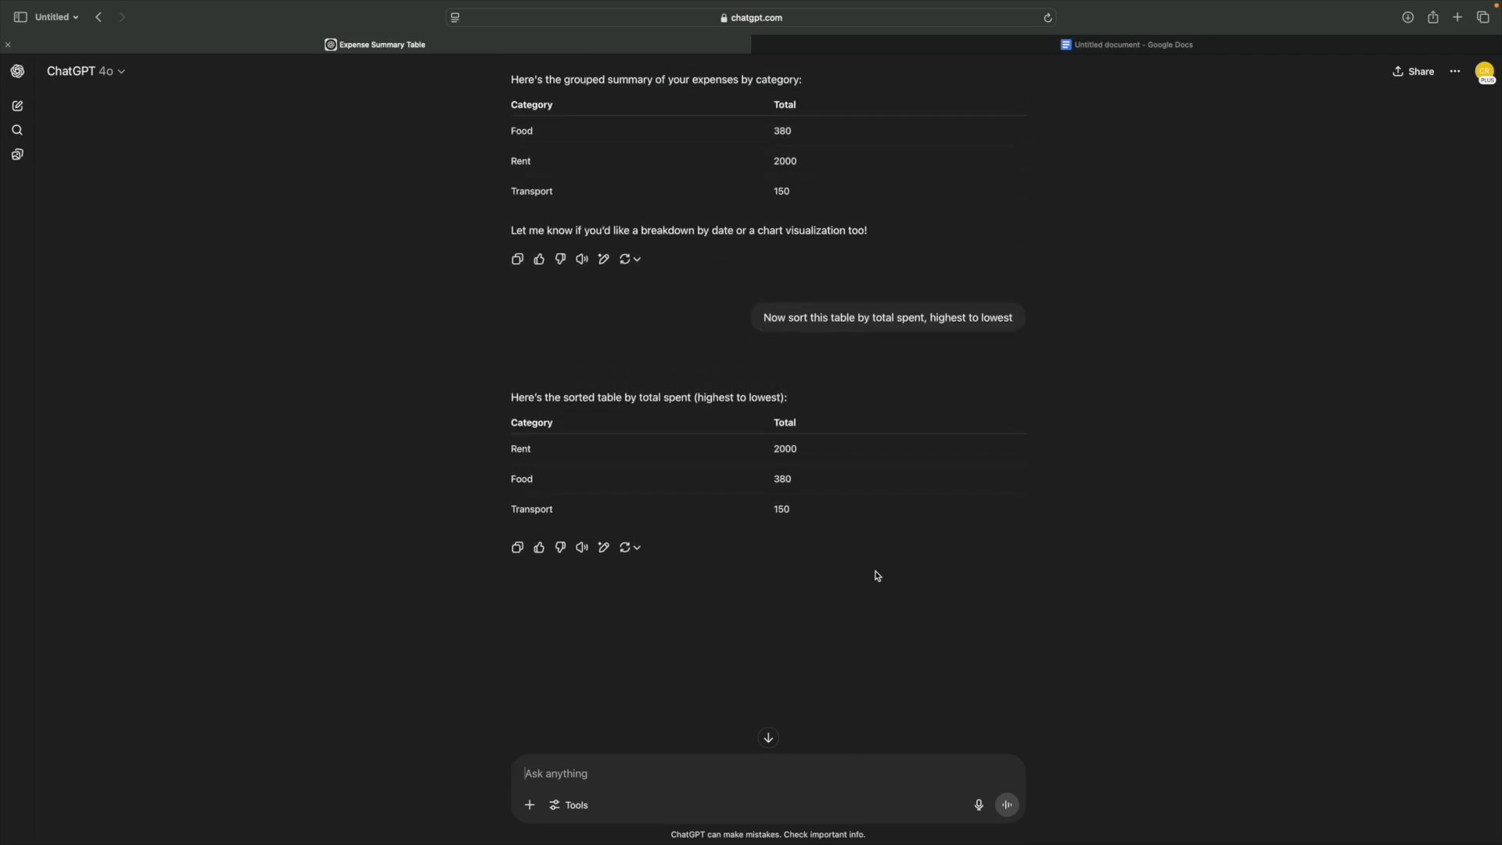
{"action": "scroll", "coordinate": [878, 576], "scroll_direction": "down", "scroll_amount": 1}
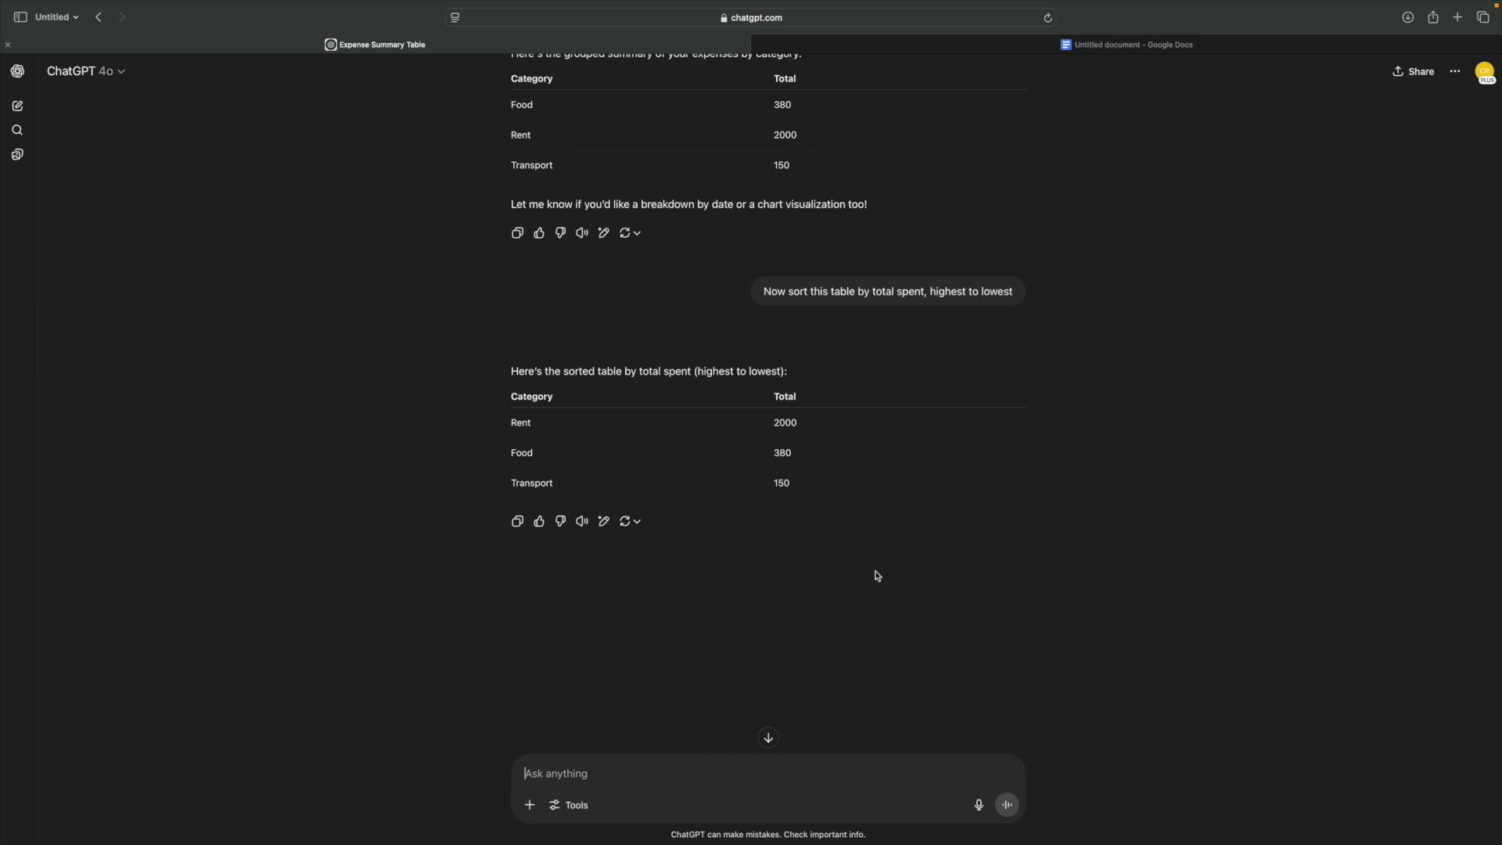
{"action": "scroll", "coordinate": [878, 576], "scroll_direction": "down", "scroll_amount": 2}
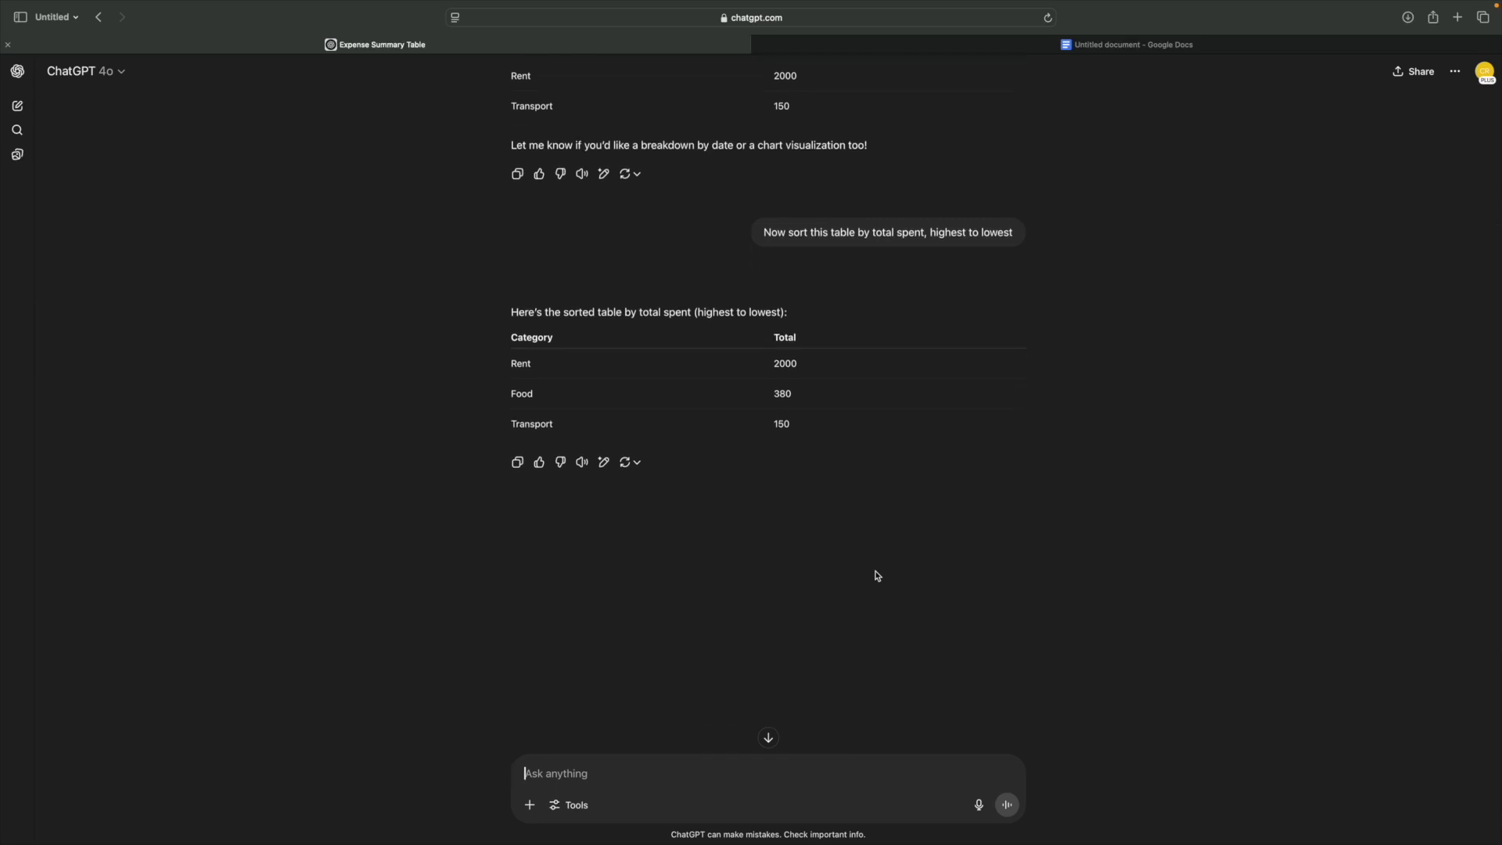
{"action": "scroll", "coordinate": [877, 576], "scroll_direction": "up", "scroll_amount": 3}
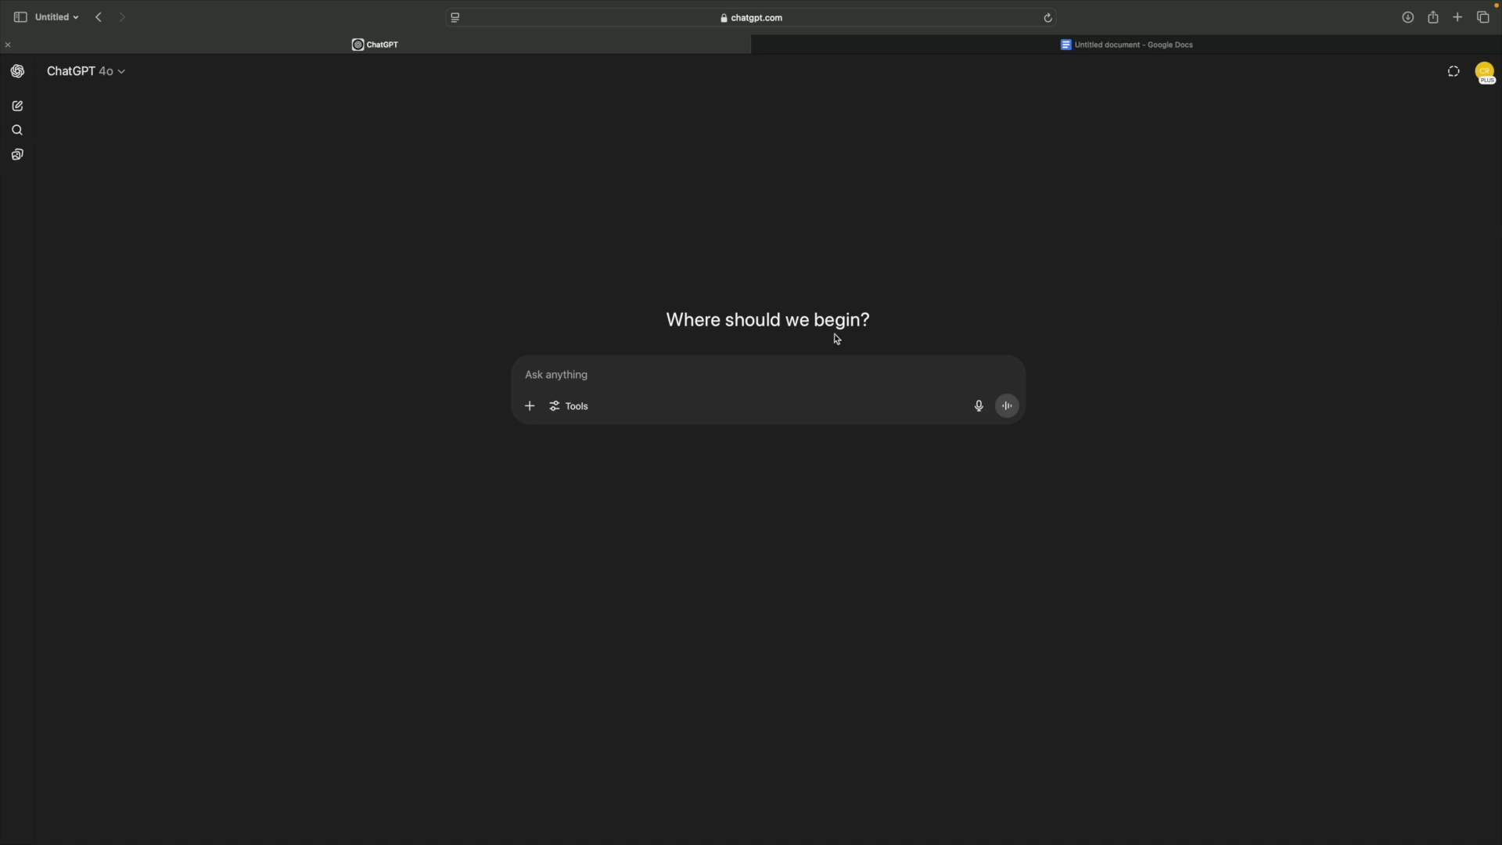
- Paste the three messy name and date lines into the prompt box and highlight them
{"action": "left_click", "coordinate": [638, 366]}
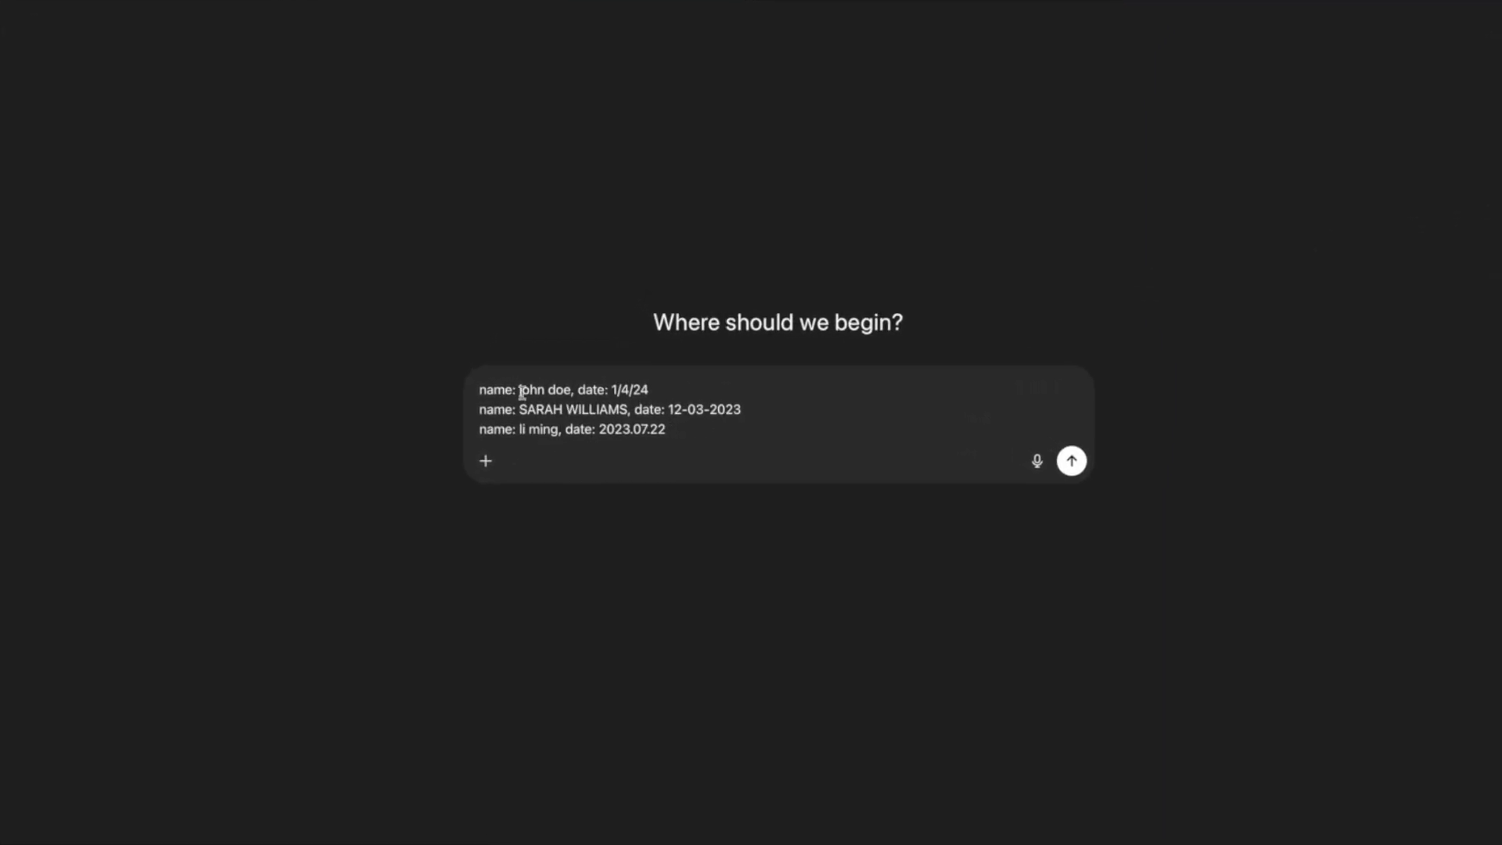
{"action": "left_click_drag", "start_coordinate": [521, 391], "coordinate": [790, 434]}
{"action": "left_click", "coordinate": [724, 421]}
{"action": "left_click_drag", "start_coordinate": [519, 389], "coordinate": [665, 411]}
{"action": "left_click", "coordinate": [718, 436]}
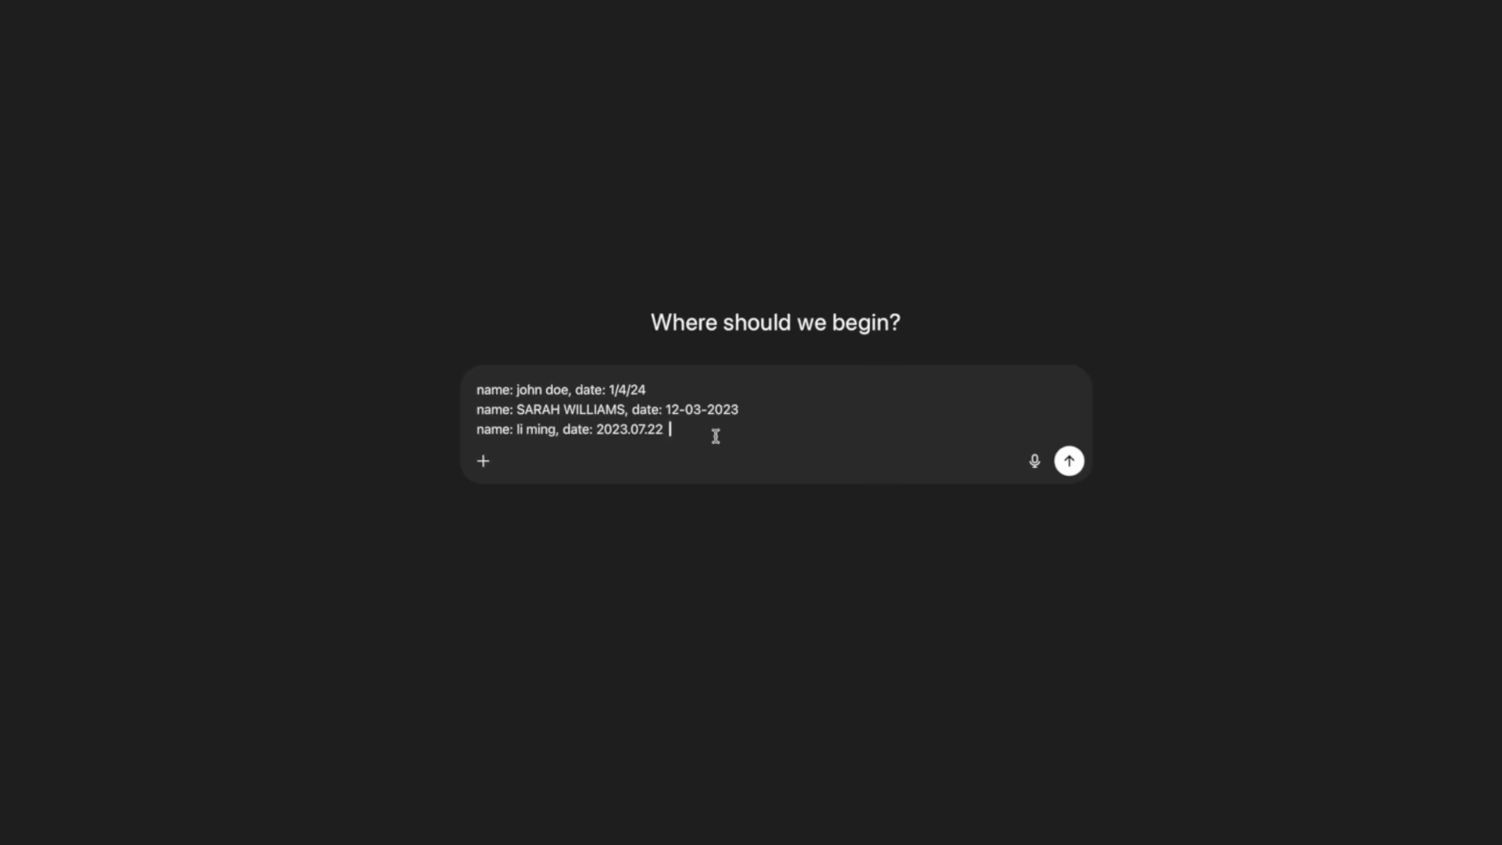
- Quote the data and ask for title-case names and DD/MM/YYYY dates, then send
{"action": "left_click", "coordinate": [480, 390]}
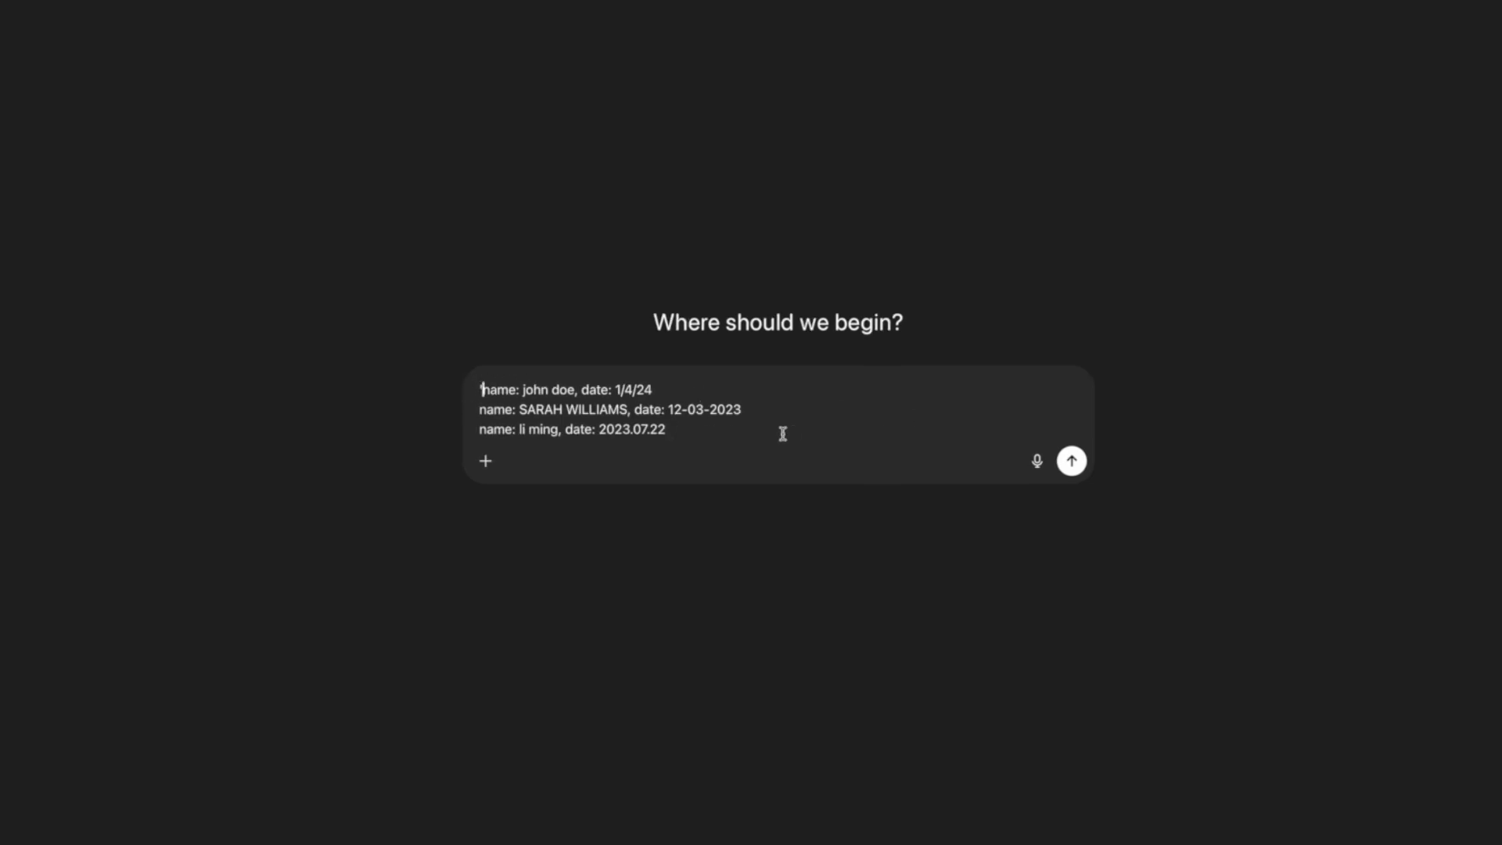
{"action": "type", "text": "\""}
{"action": "left_click", "coordinate": [734, 435]}
{"action": "type", "text": "\" Clean this data so"}
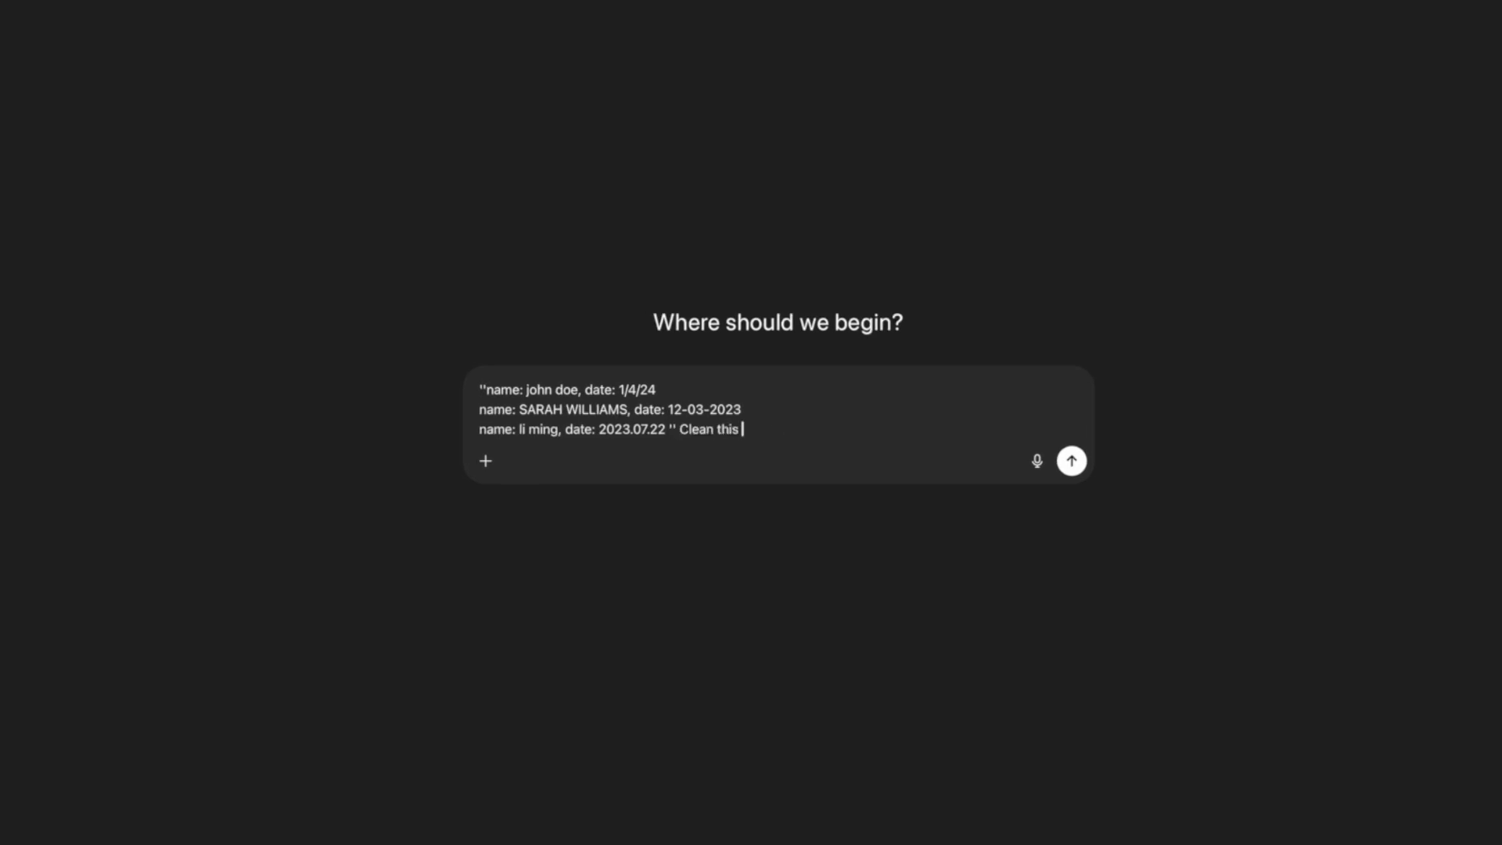
{"action": "type", "text": " each name start"}
{"action": "key", "text": "BackSpace"}
{"action": "key", "text": "BackSpace"}
{"action": "key", "text": "BackSpace"}
{"action": "key", "text": "BackSpace"}
{"action": "key", "text": "BackSpace"}
{"action": "type", "text": "is in title case and all dates follow the DD?"}
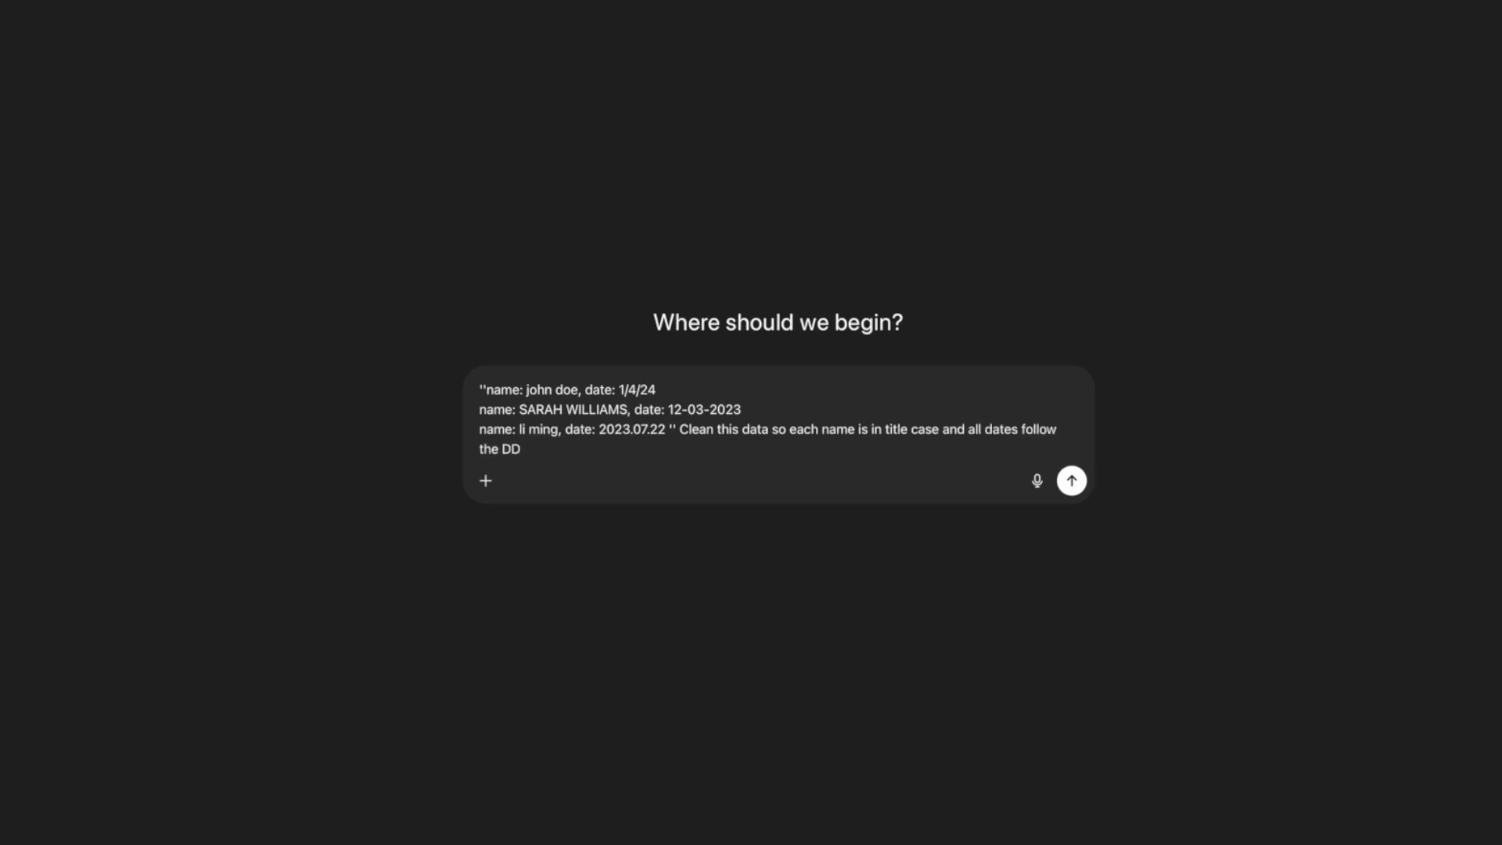
{"action": "key", "text": "BackSpace"}
{"action": "type", "text": "/MM/YYYY format"}
{"action": "key", "text": "Return"}
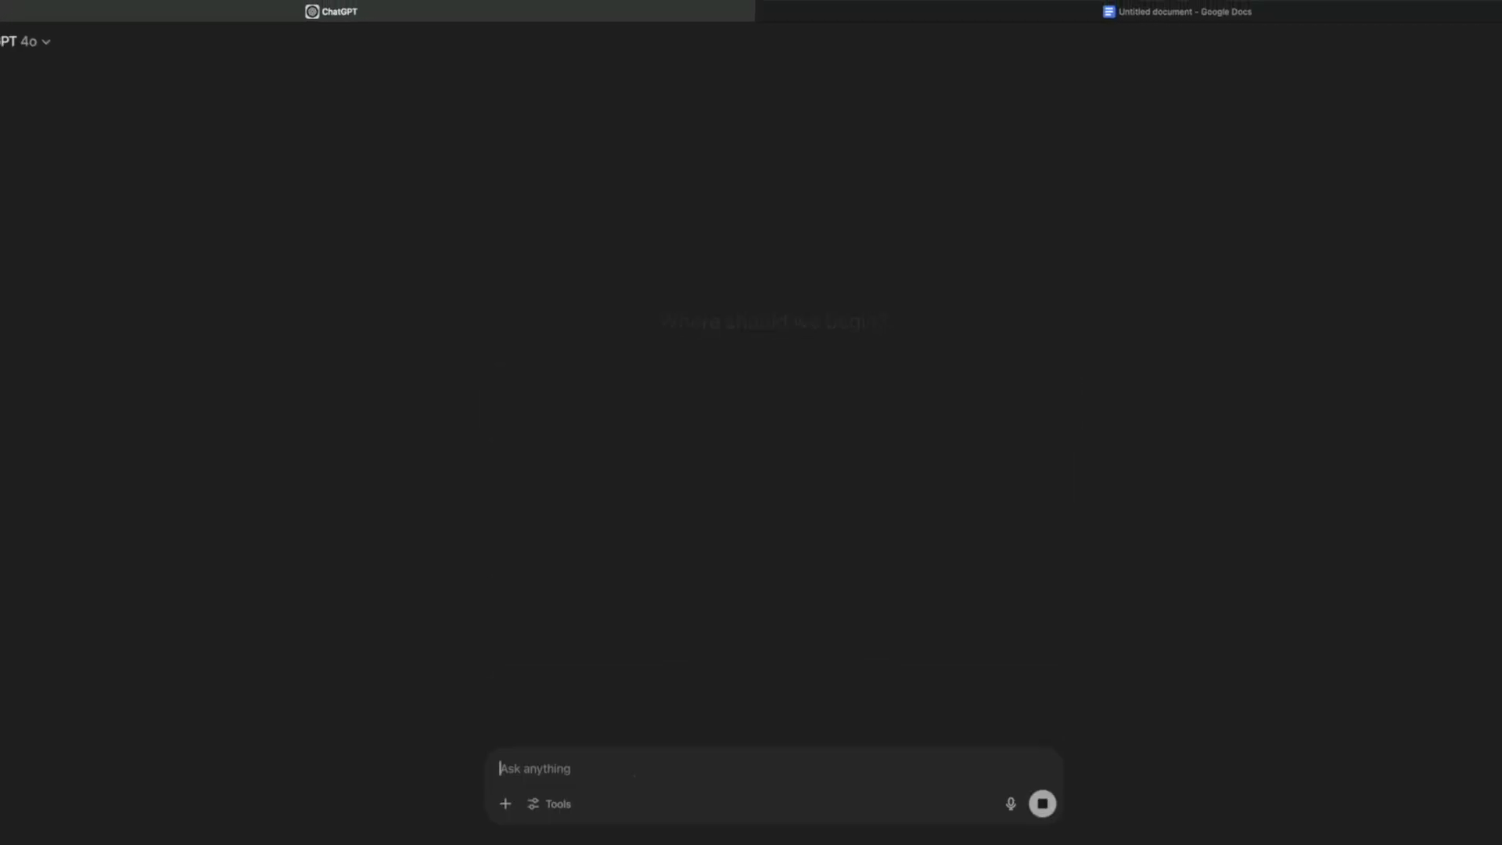